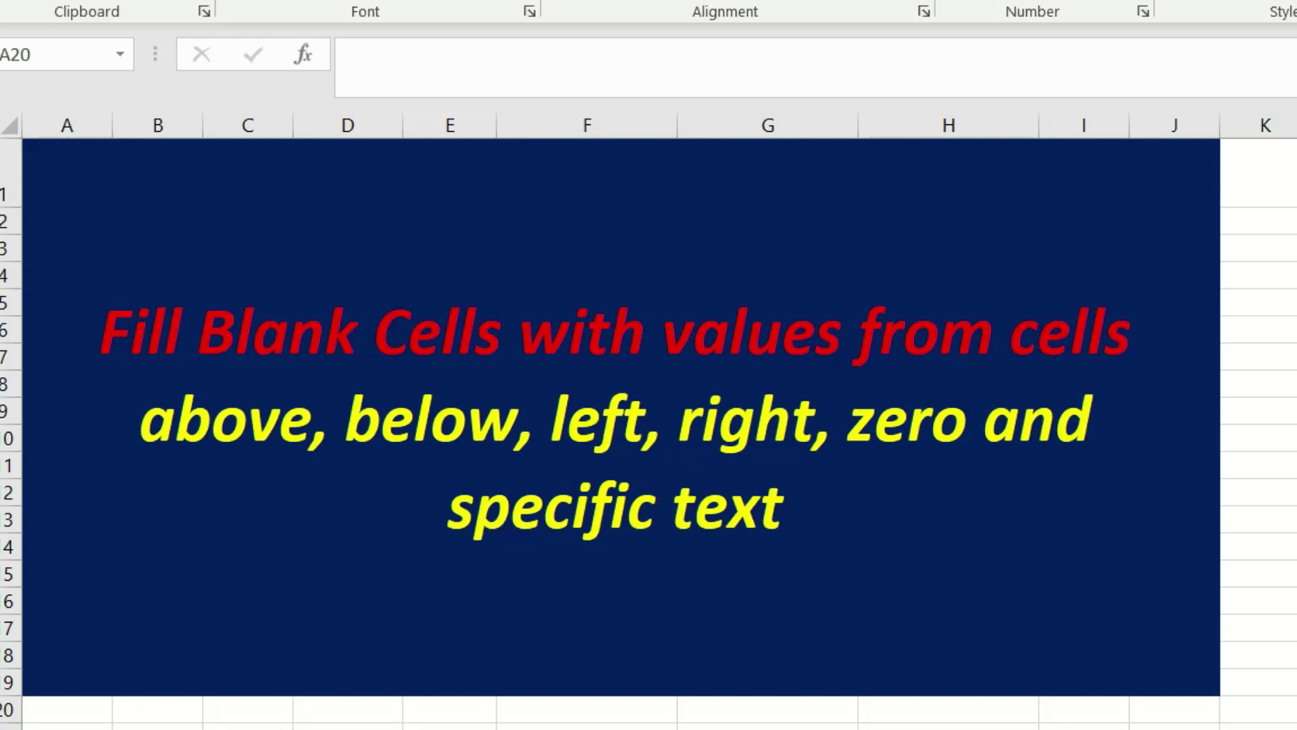
Step: Move from the title sheet to the next sheet, which holds the 'Values From Cells Above' sales table
{"action": "left_click", "coordinate": [67, 709]}
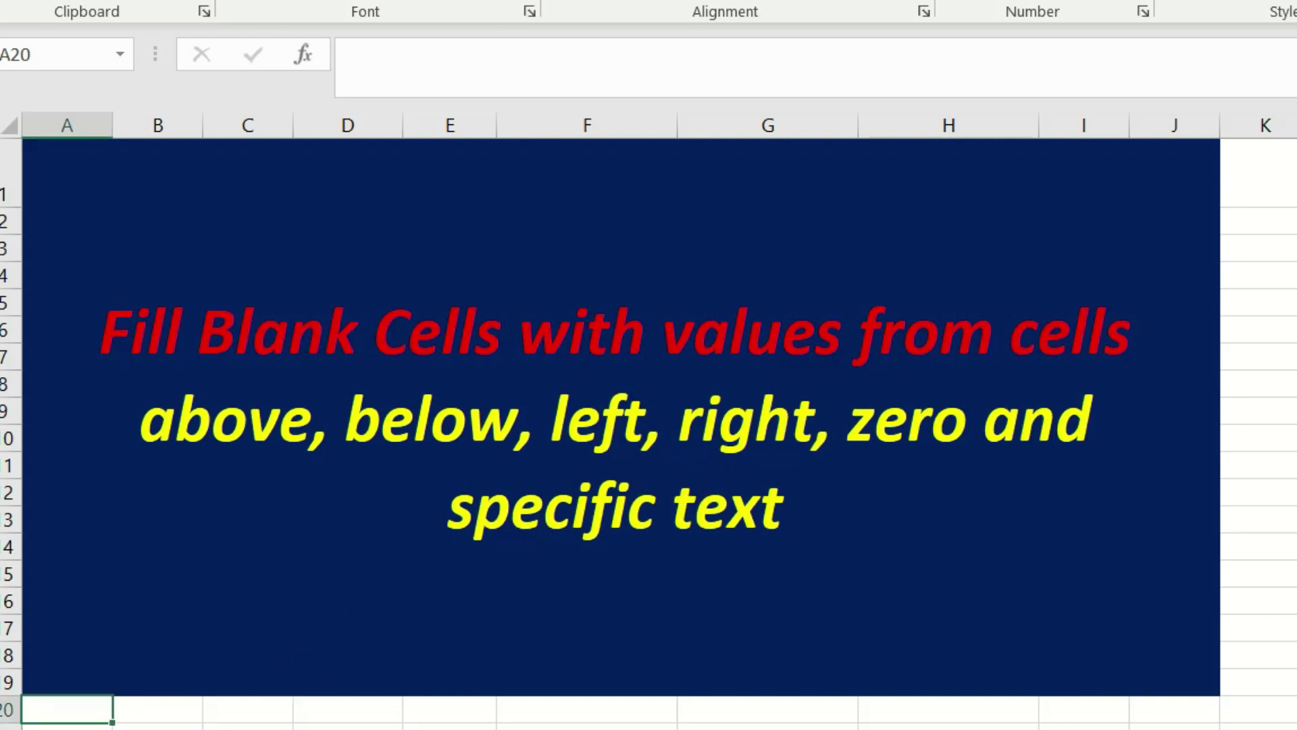
{"action": "key", "text": "ctrl+Page_Down"}
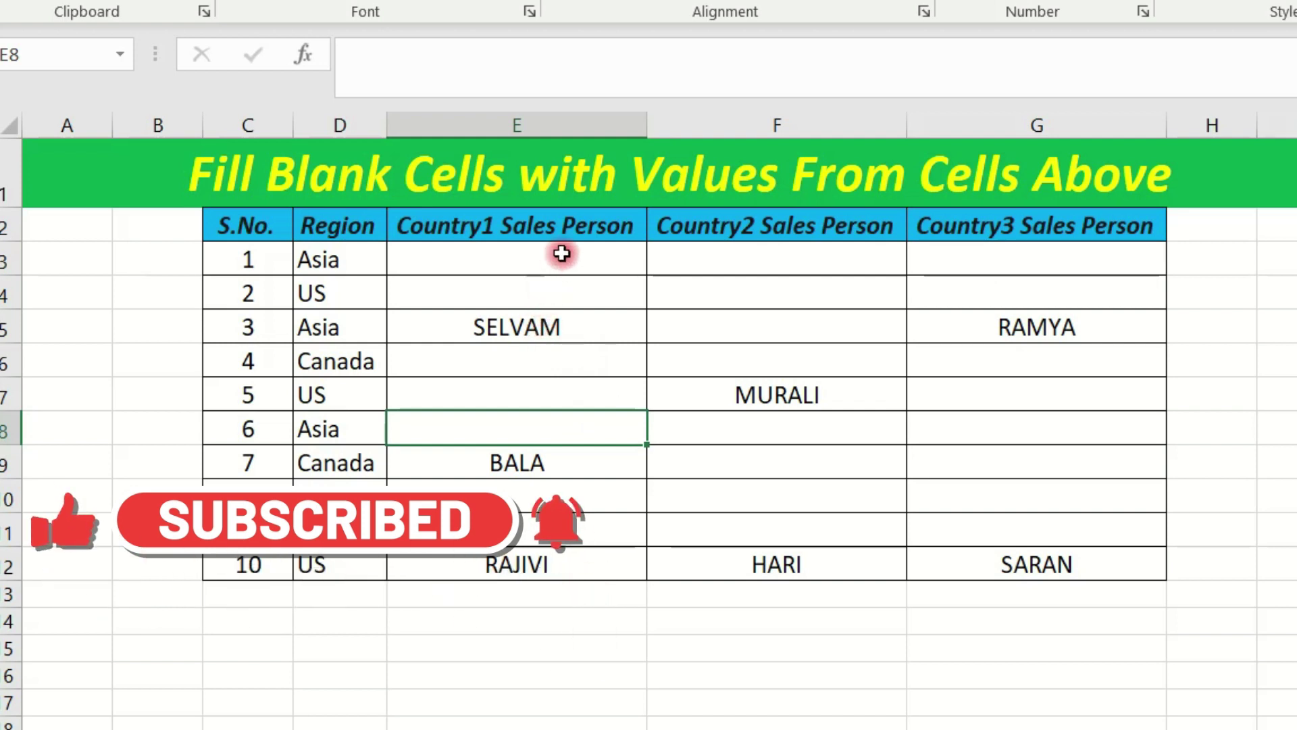
Step: Select the whole sales table C2:G11, headers included, and bring up Go To
{"action": "left_click", "coordinate": [538, 326]}
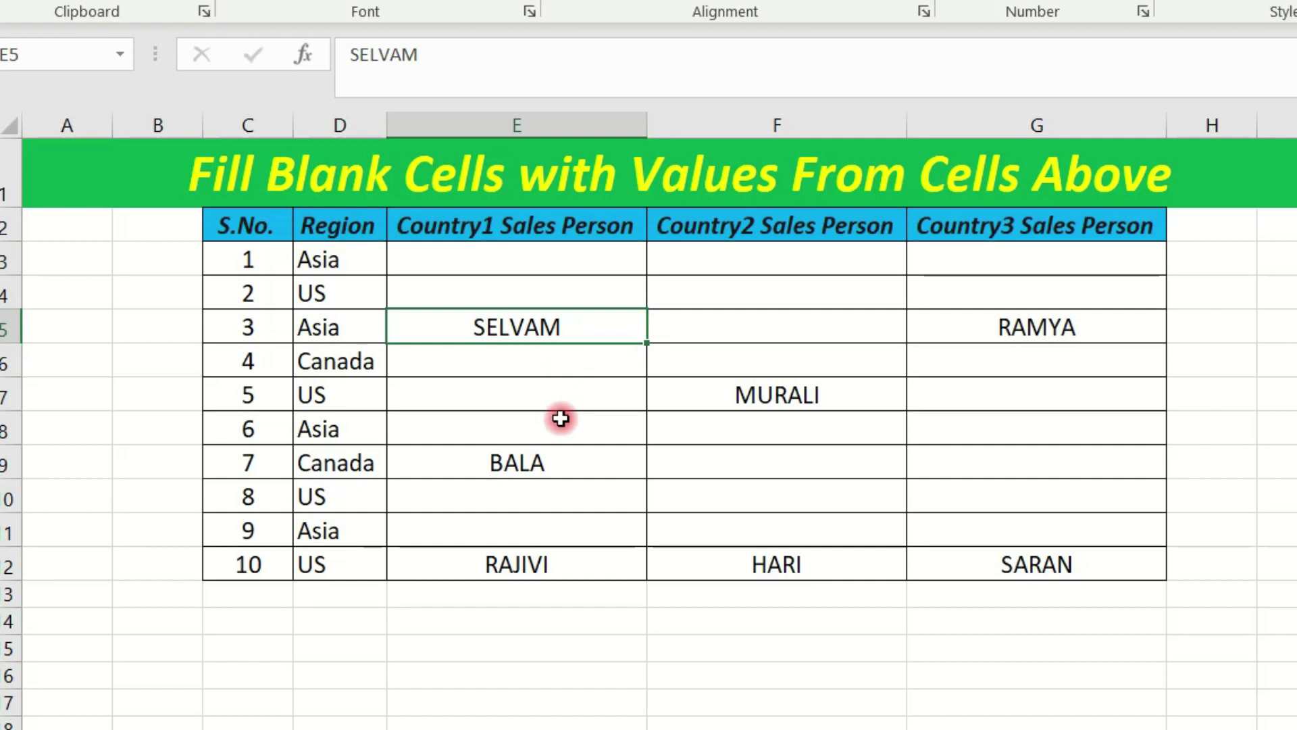
{"action": "left_click_drag", "start_coordinate": [261, 223], "coordinate": [1022, 564]}
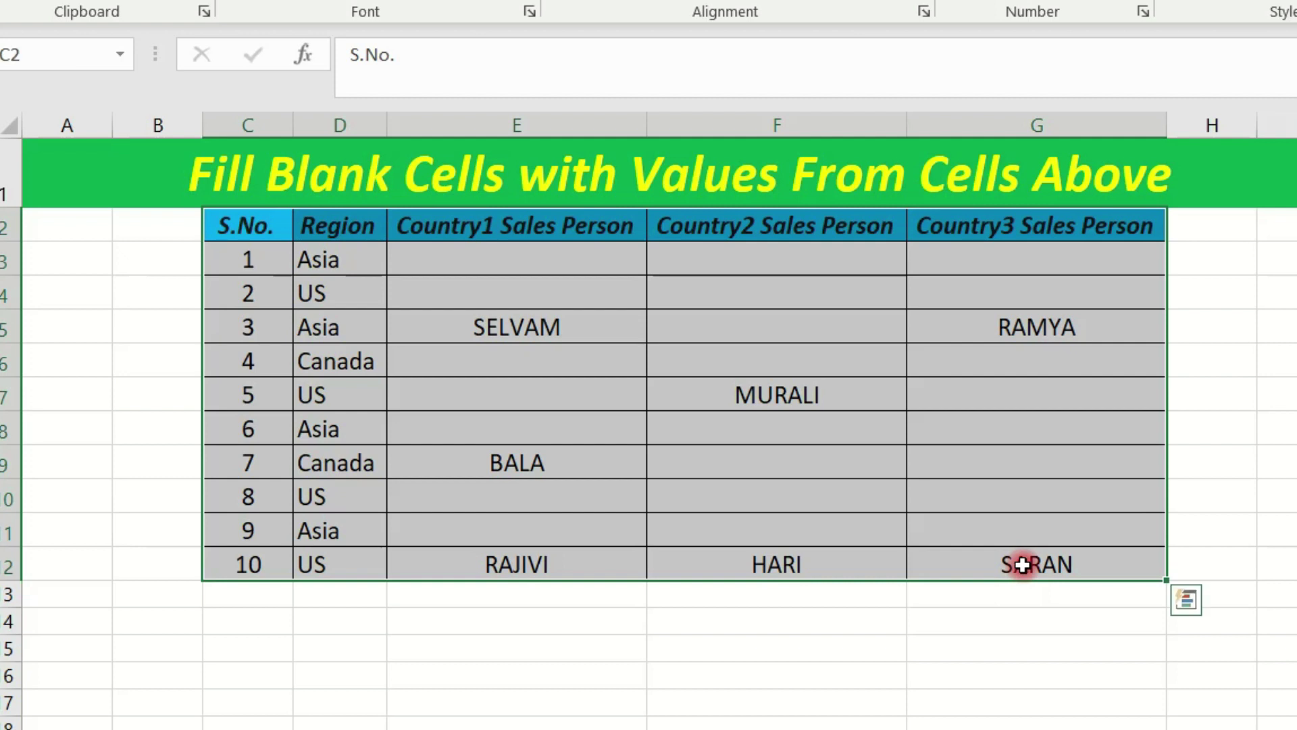
{"action": "key", "text": "F5"}
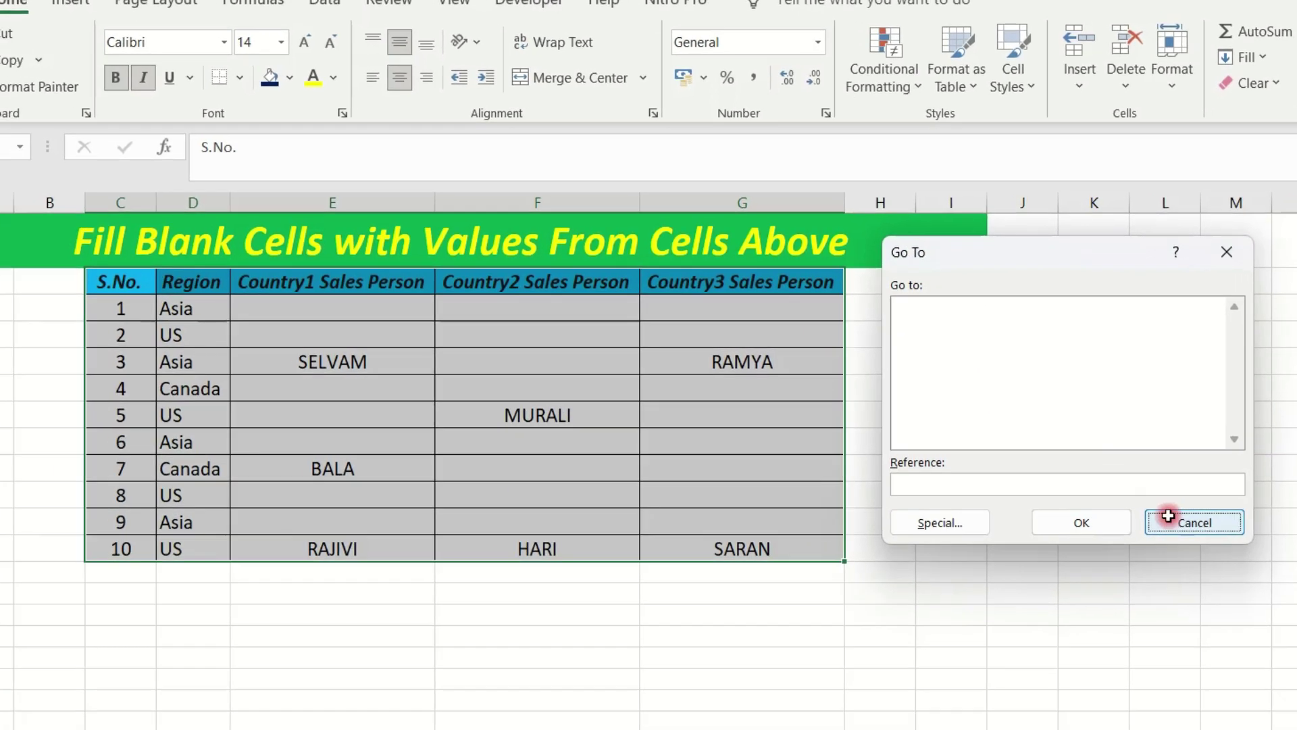
Step: Use Find & Select > Go To Special with Blanks to select only the empty salesperson cells
{"action": "left_click", "coordinate": [1125, 516]}
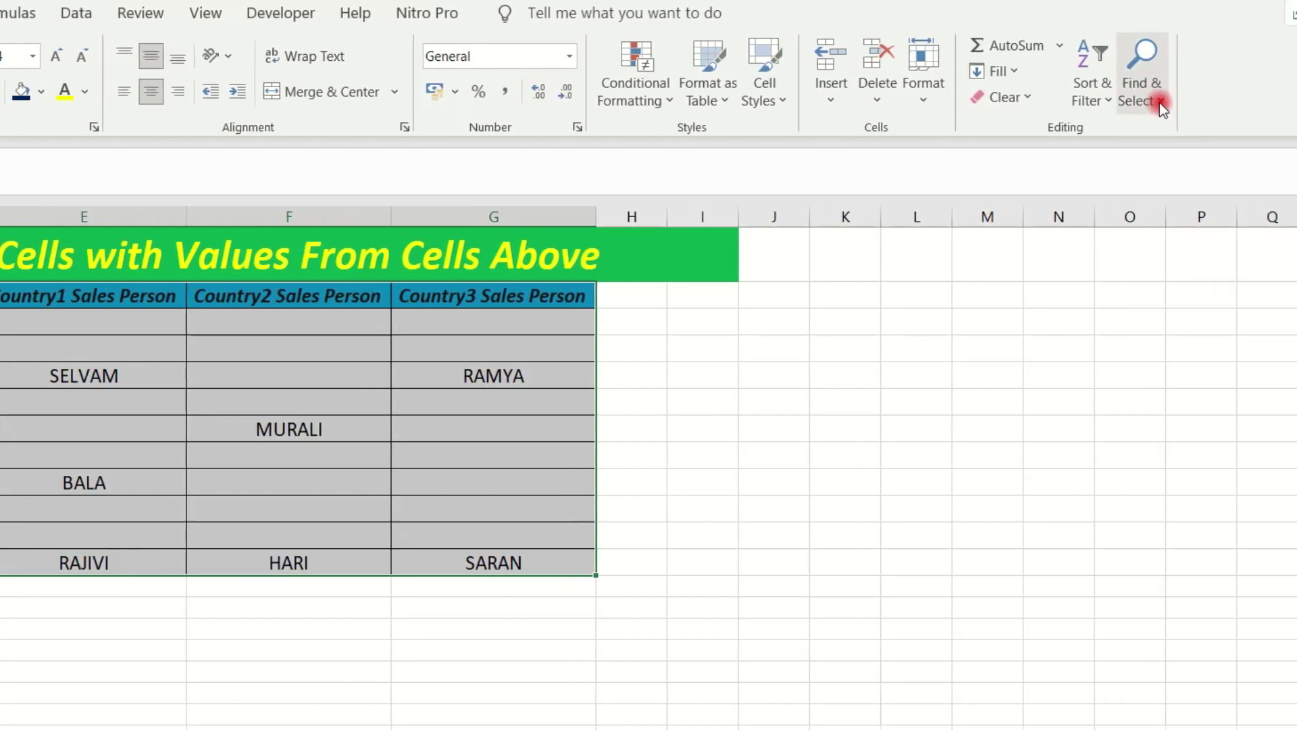
{"action": "left_click", "coordinate": [1112, 101]}
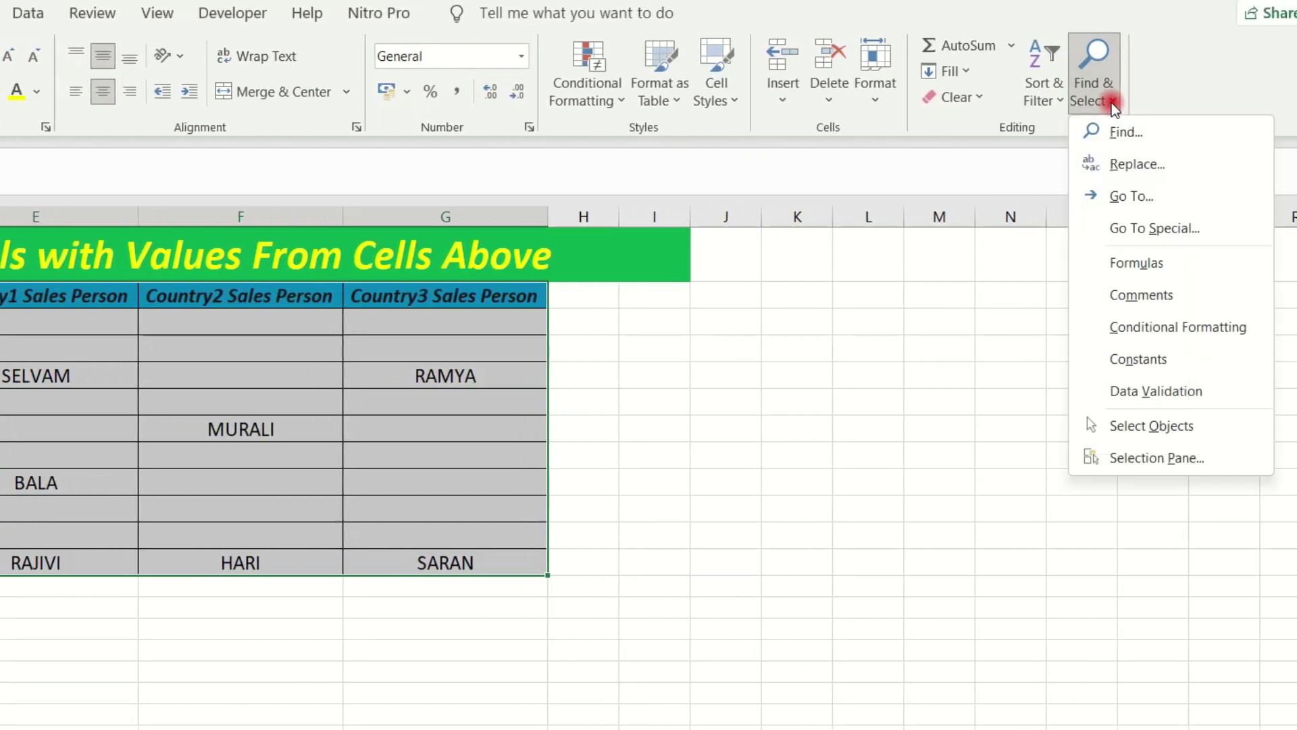
{"action": "left_click", "coordinate": [1125, 195]}
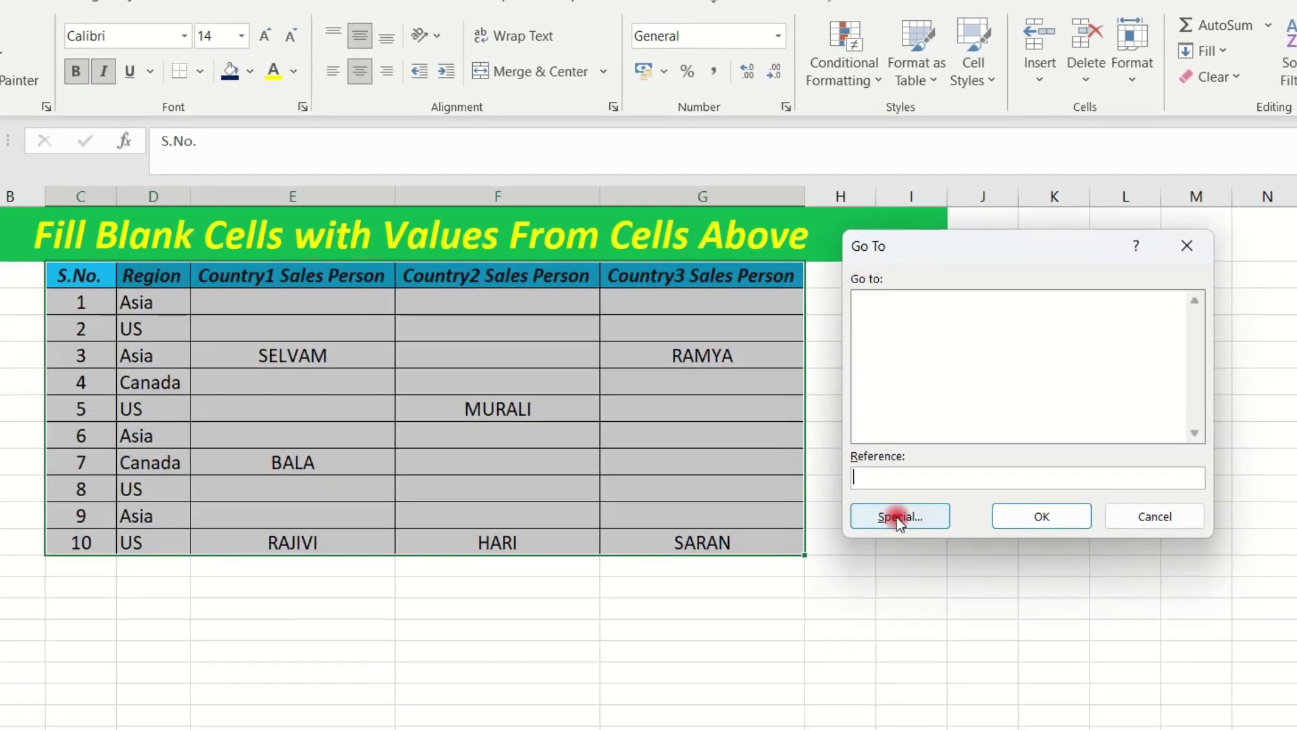
{"action": "left_click", "coordinate": [899, 516]}
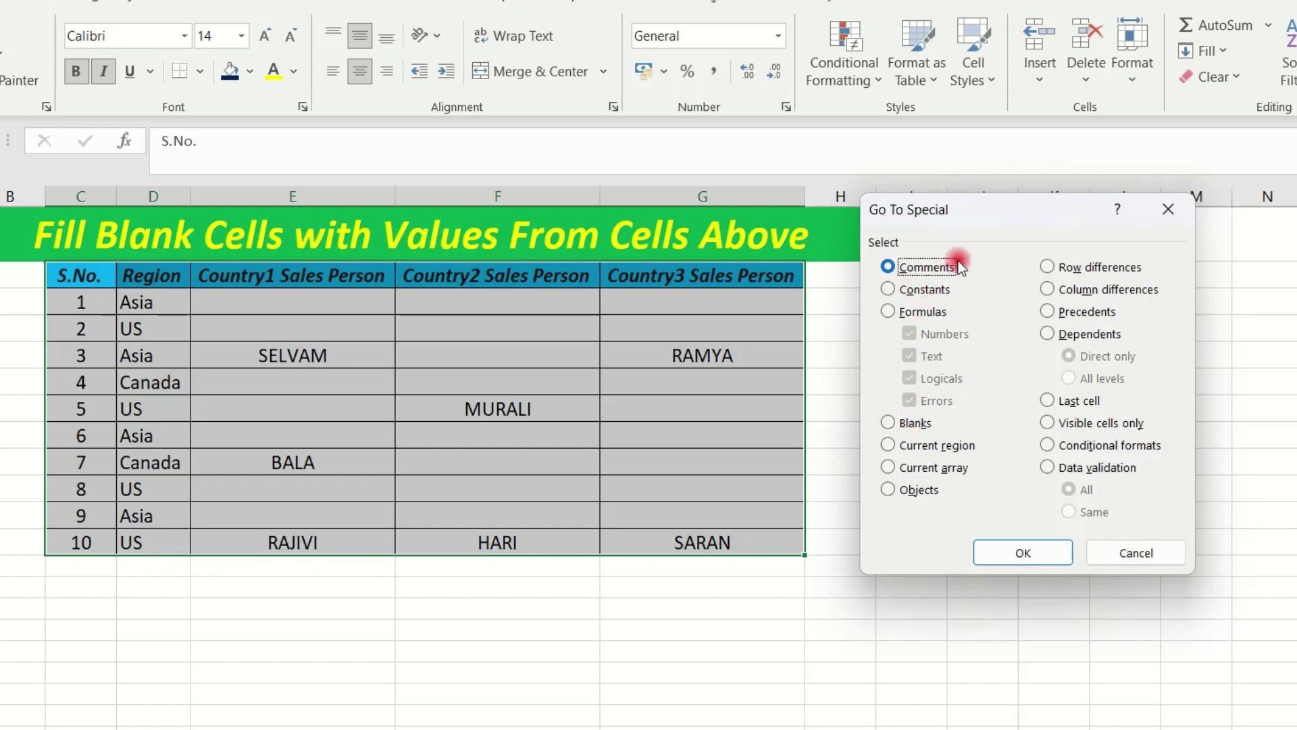
{"action": "left_click", "coordinate": [889, 422]}
{"action": "left_click", "coordinate": [1010, 561]}
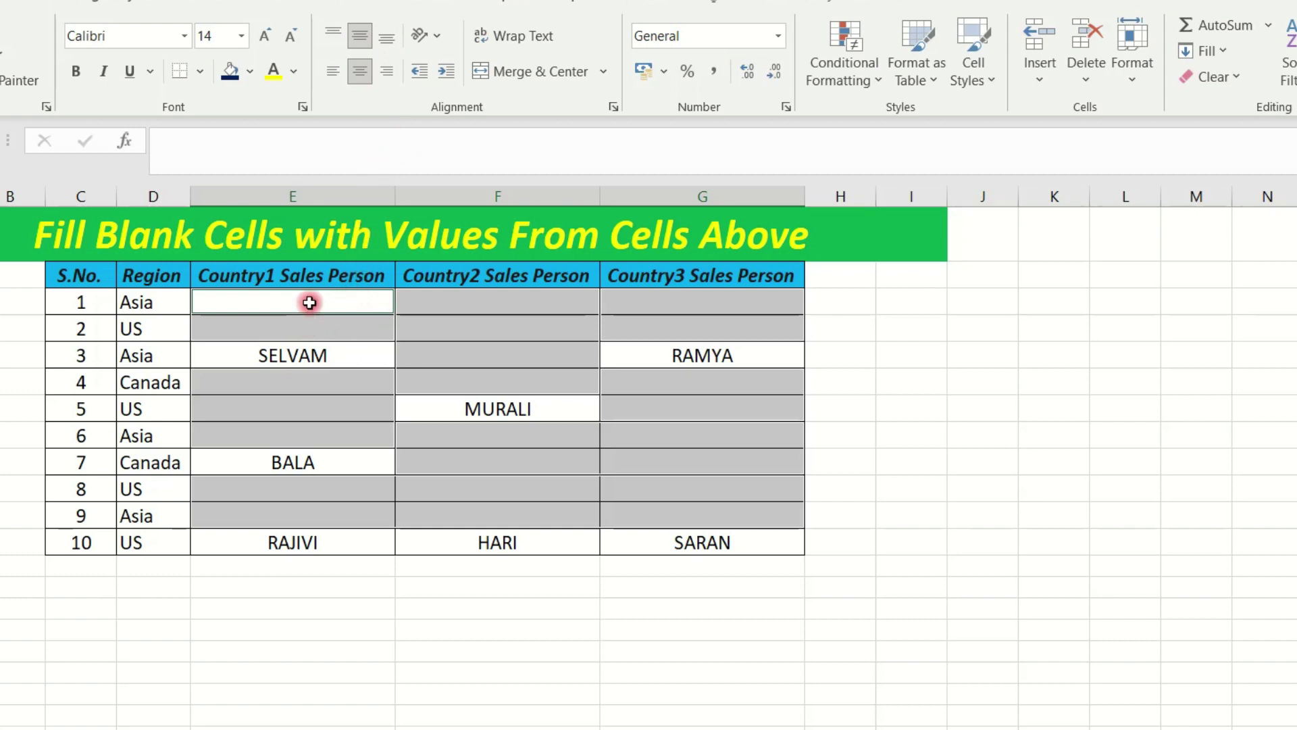
Step: From E4, fill all selected blanks at once with a formula referencing the cell below (=E5)
{"action": "key", "text": "Return"}
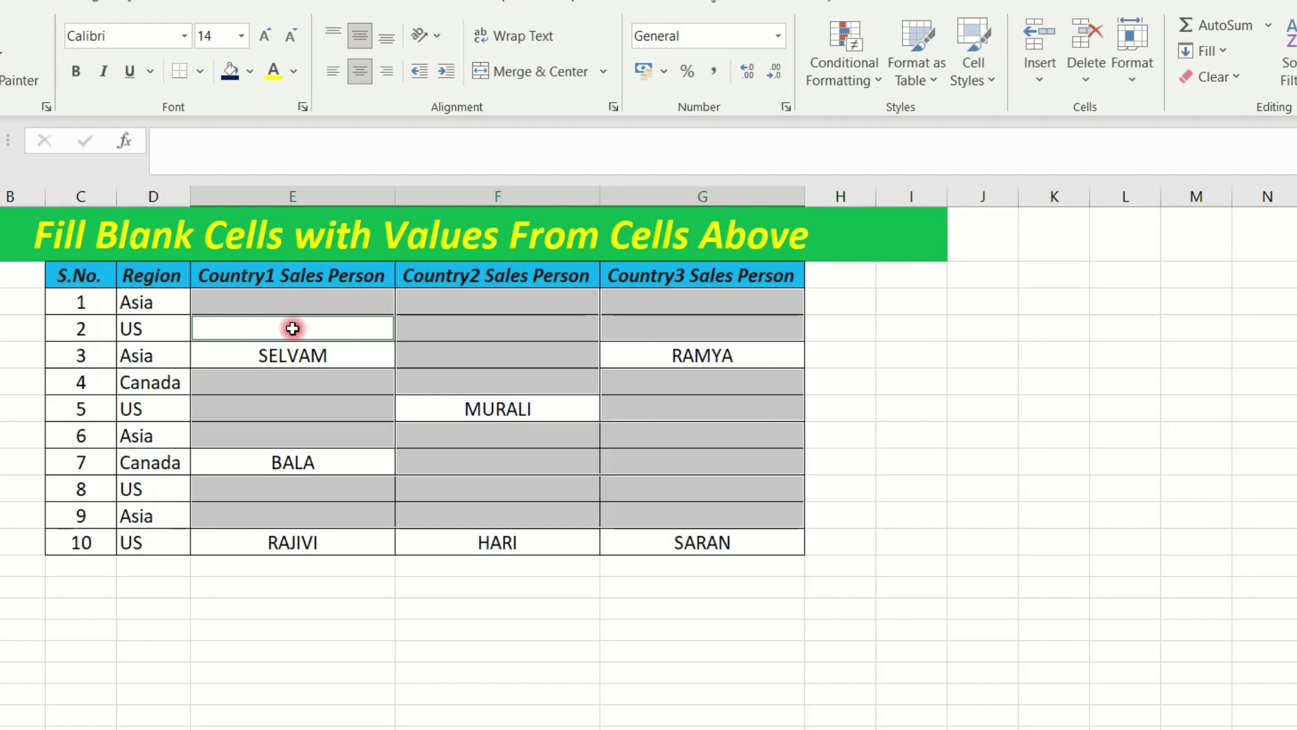
{"action": "type", "text": "="}
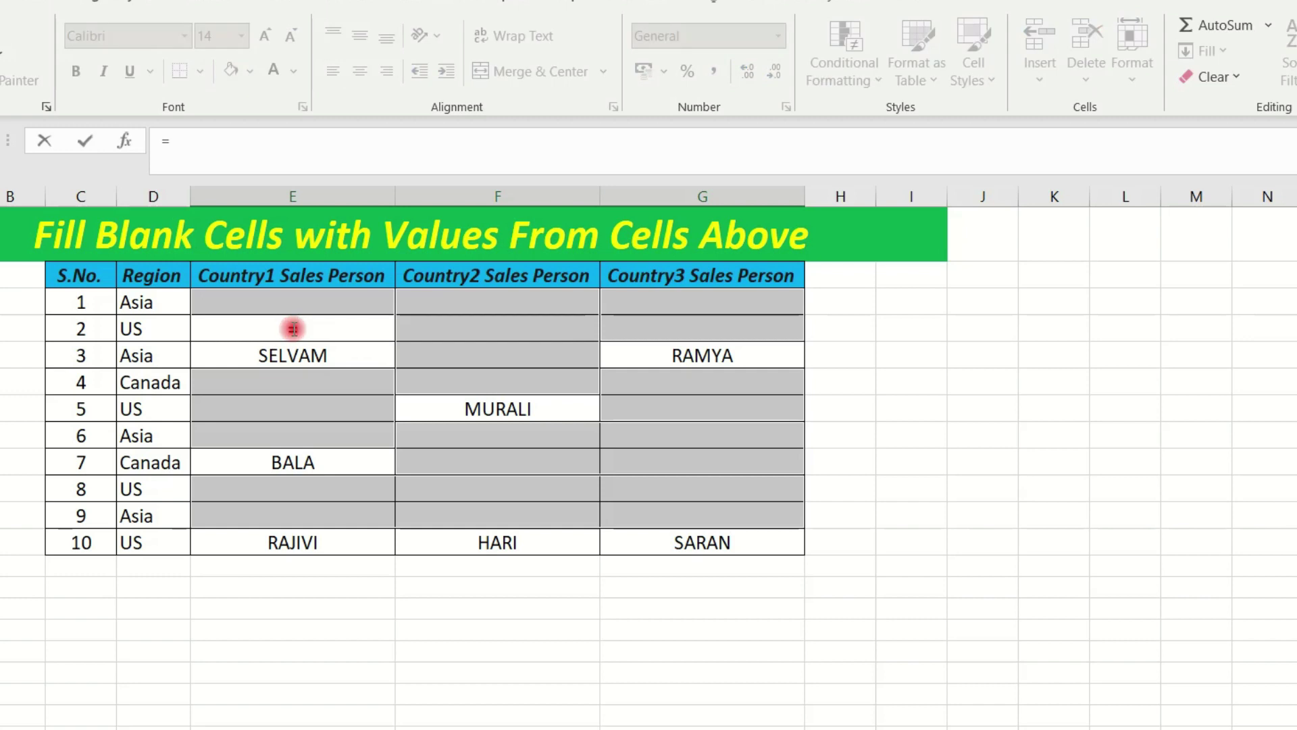
{"action": "key", "text": "Down"}
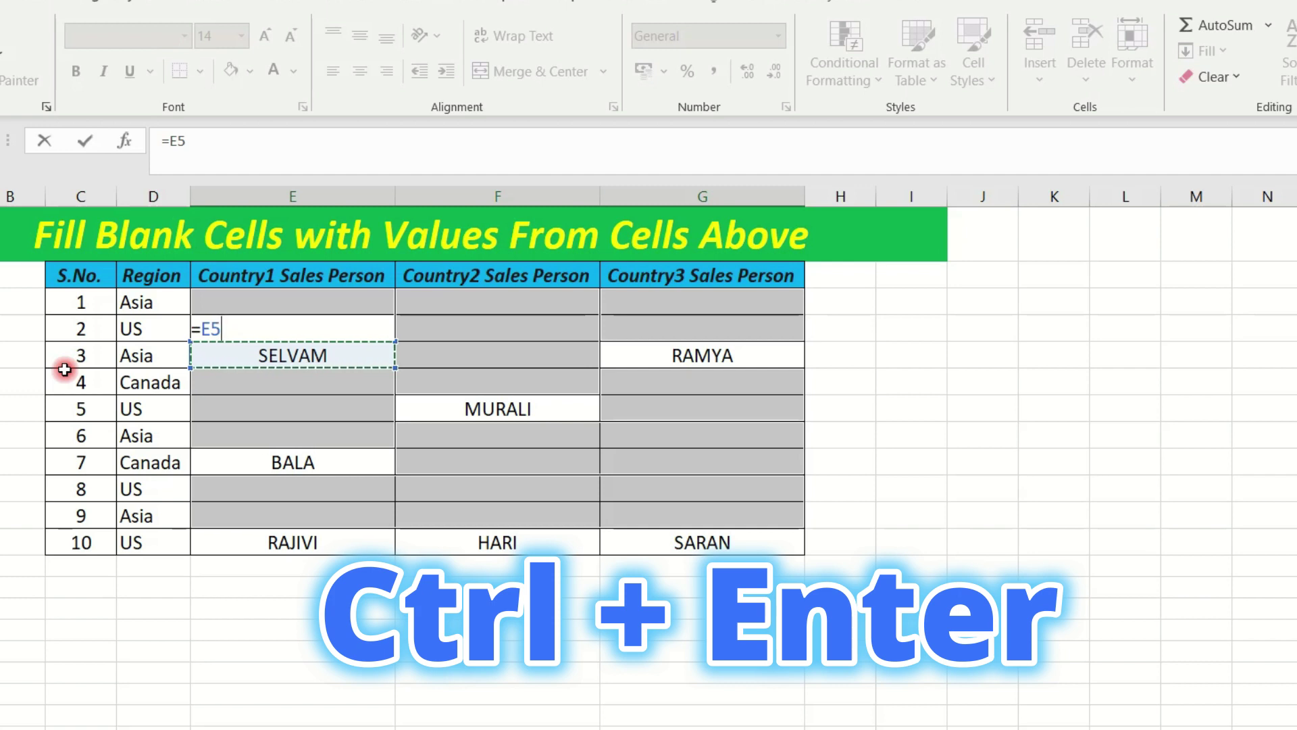
{"action": "key", "text": "ctrl+Return"}
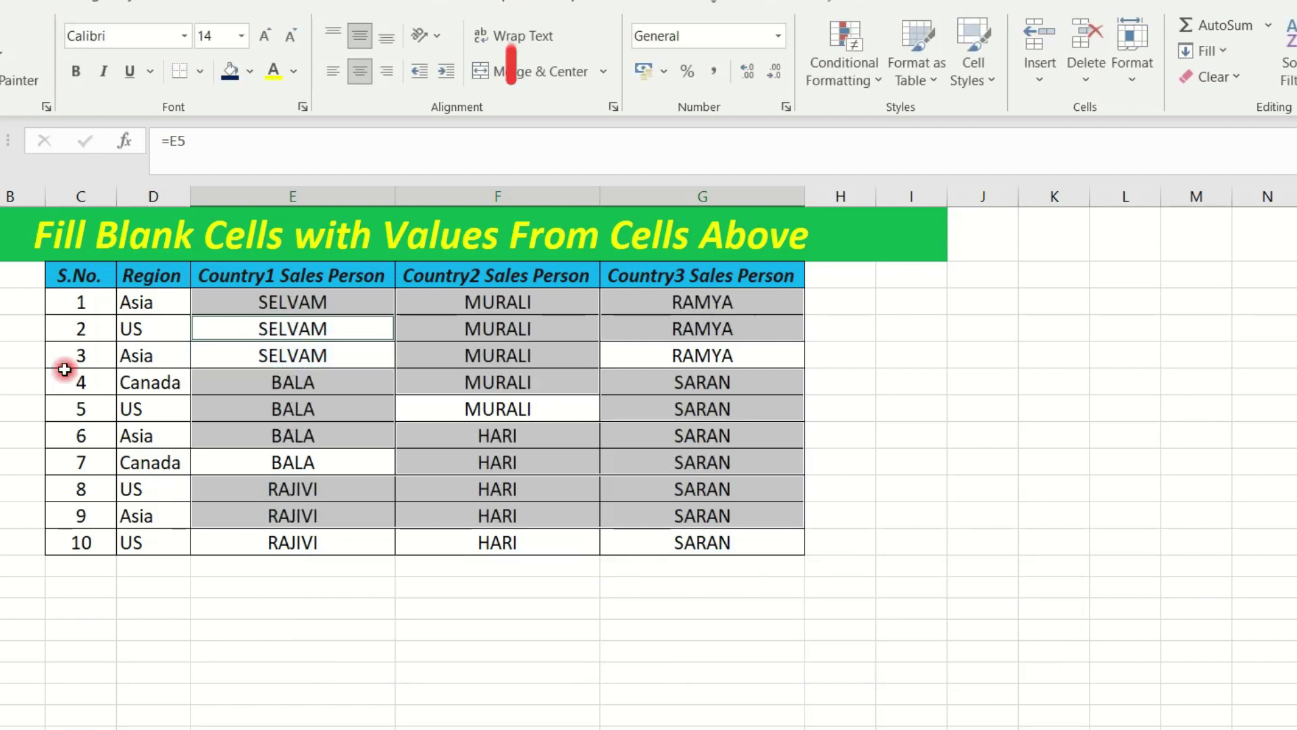
{"action": "left_click", "coordinate": [327, 359]}
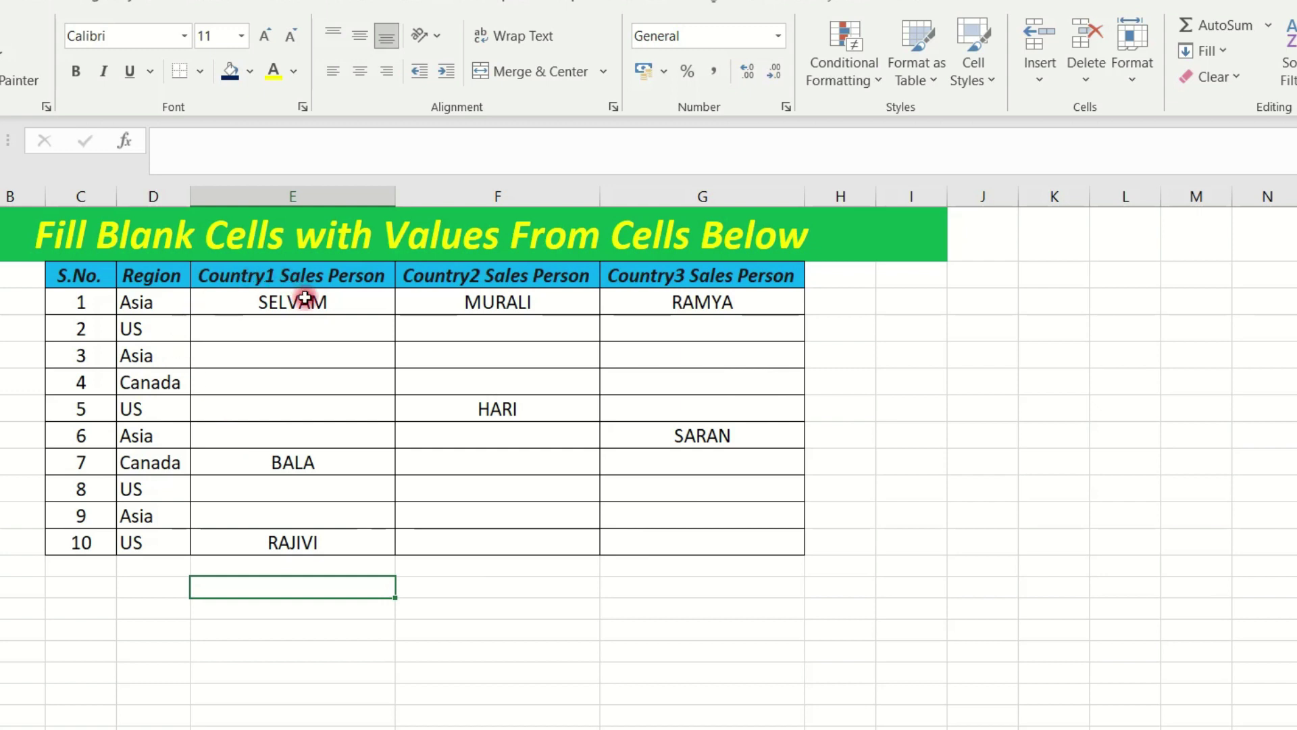
Step: Select the Cells Below table C2:G13 and narrow it to its blank cells via Go To Special
{"action": "left_click_drag", "start_coordinate": [79, 275], "coordinate": [684, 542]}
{"action": "key", "text": "F5"}
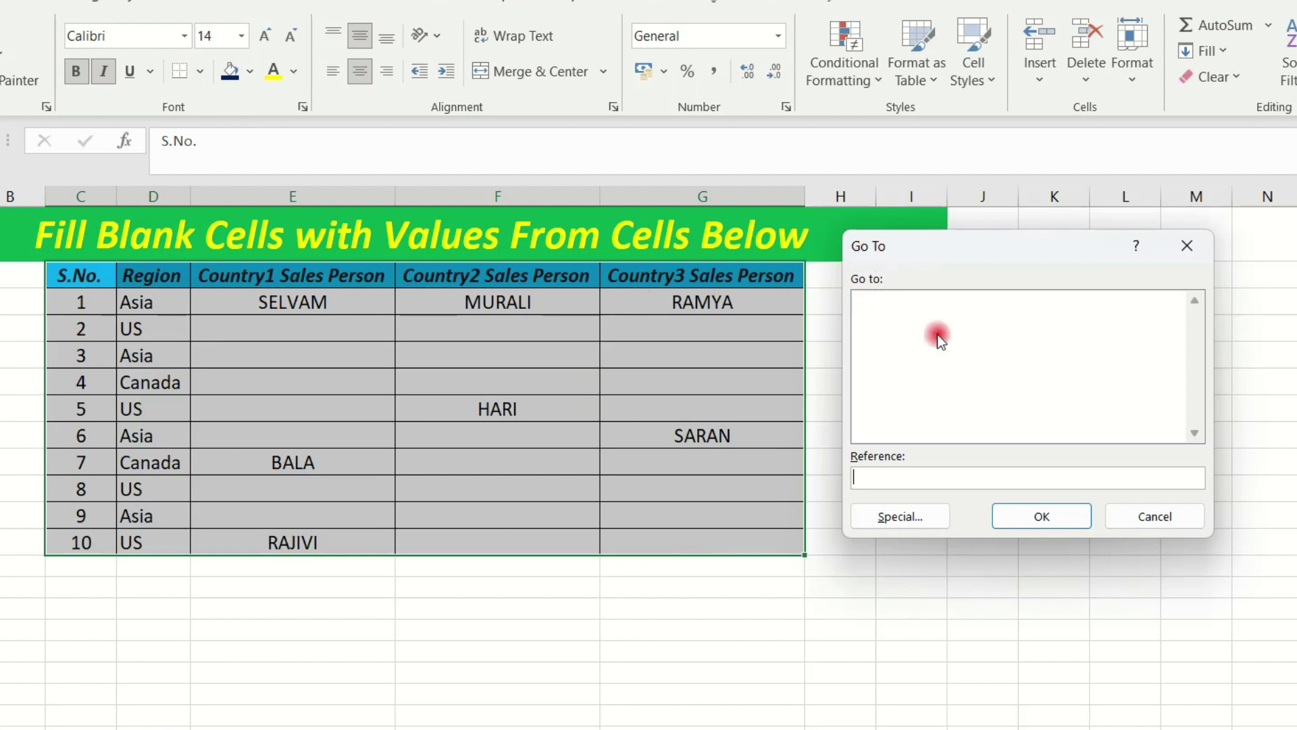
{"action": "left_click", "coordinate": [919, 525]}
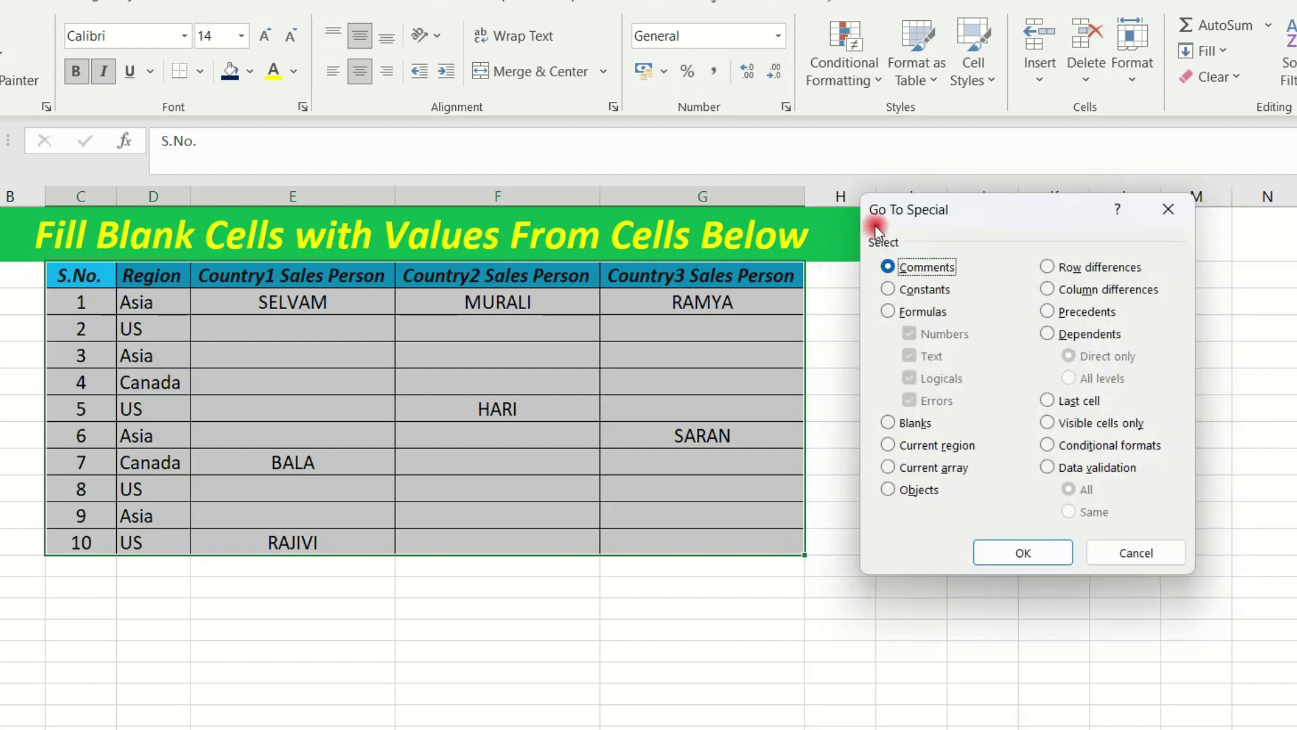
{"action": "left_click", "coordinate": [888, 422]}
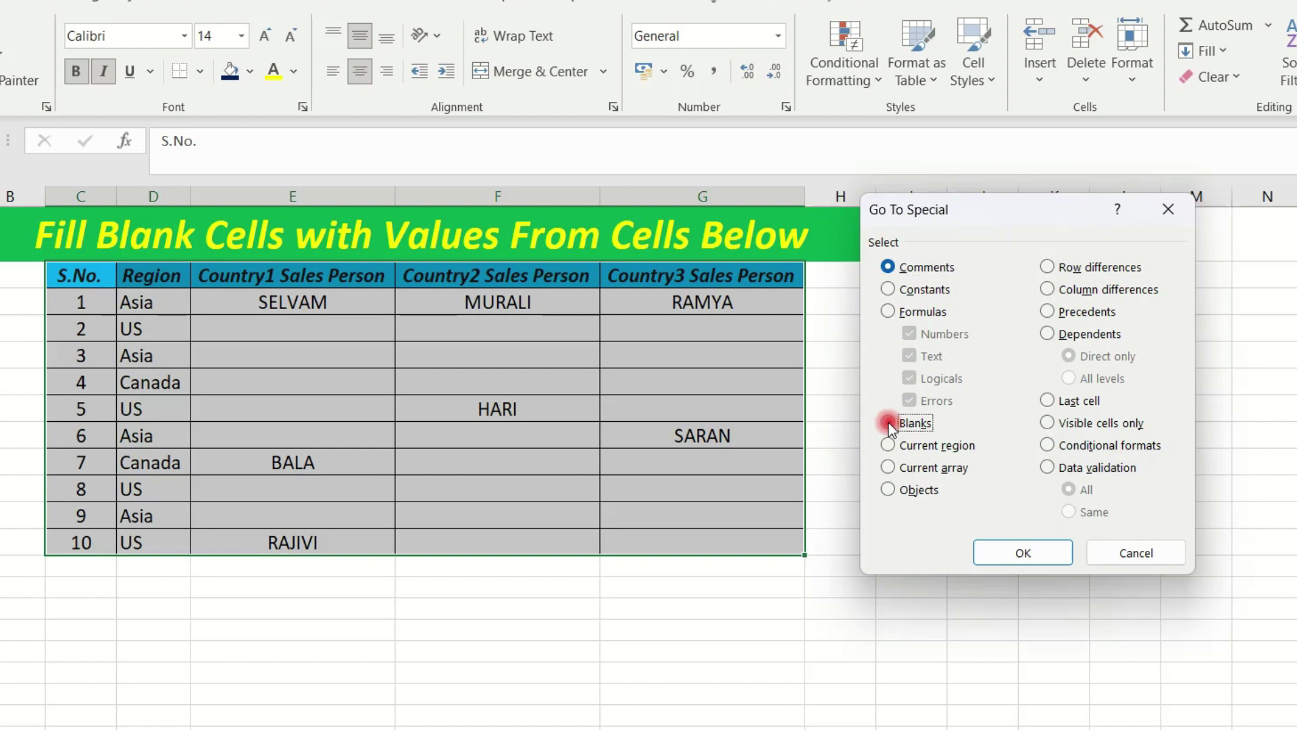
{"action": "left_click", "coordinate": [998, 552]}
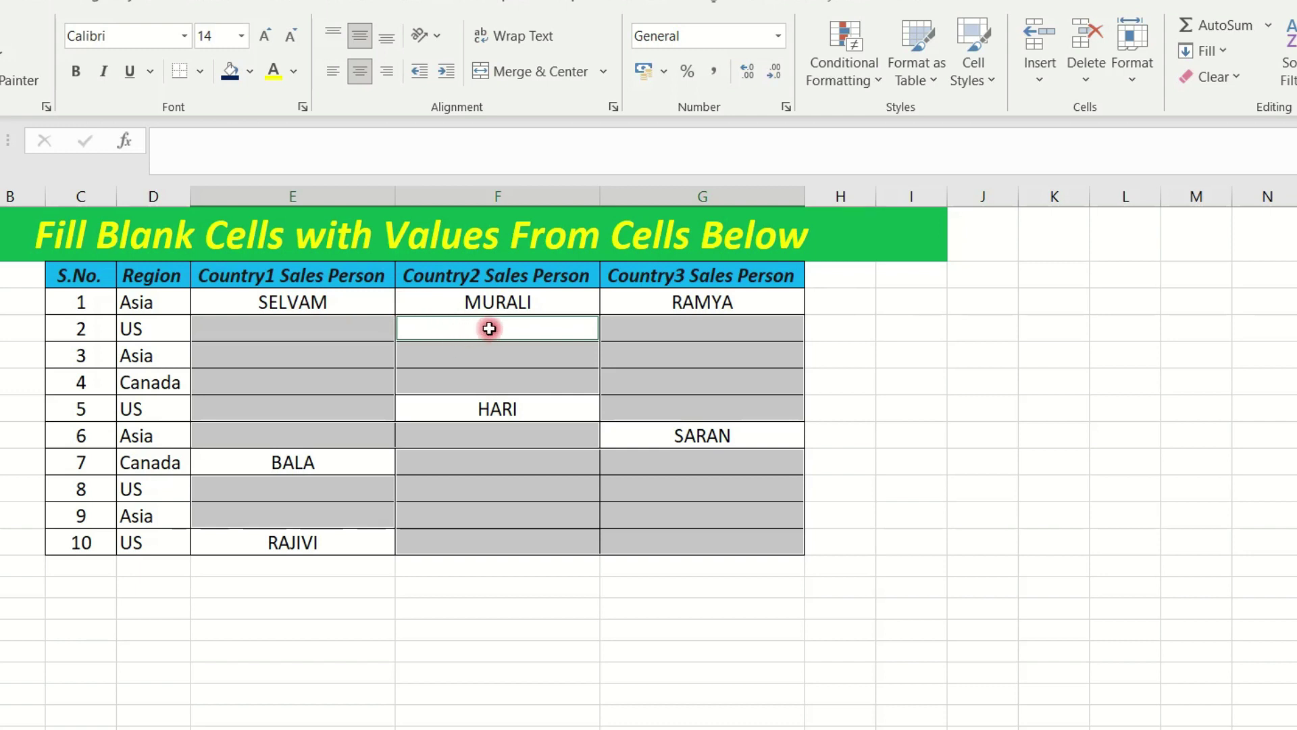
Step: Fill every selected blank at once with a formula referencing the cell above (=F3)
{"action": "type", "text": "="}
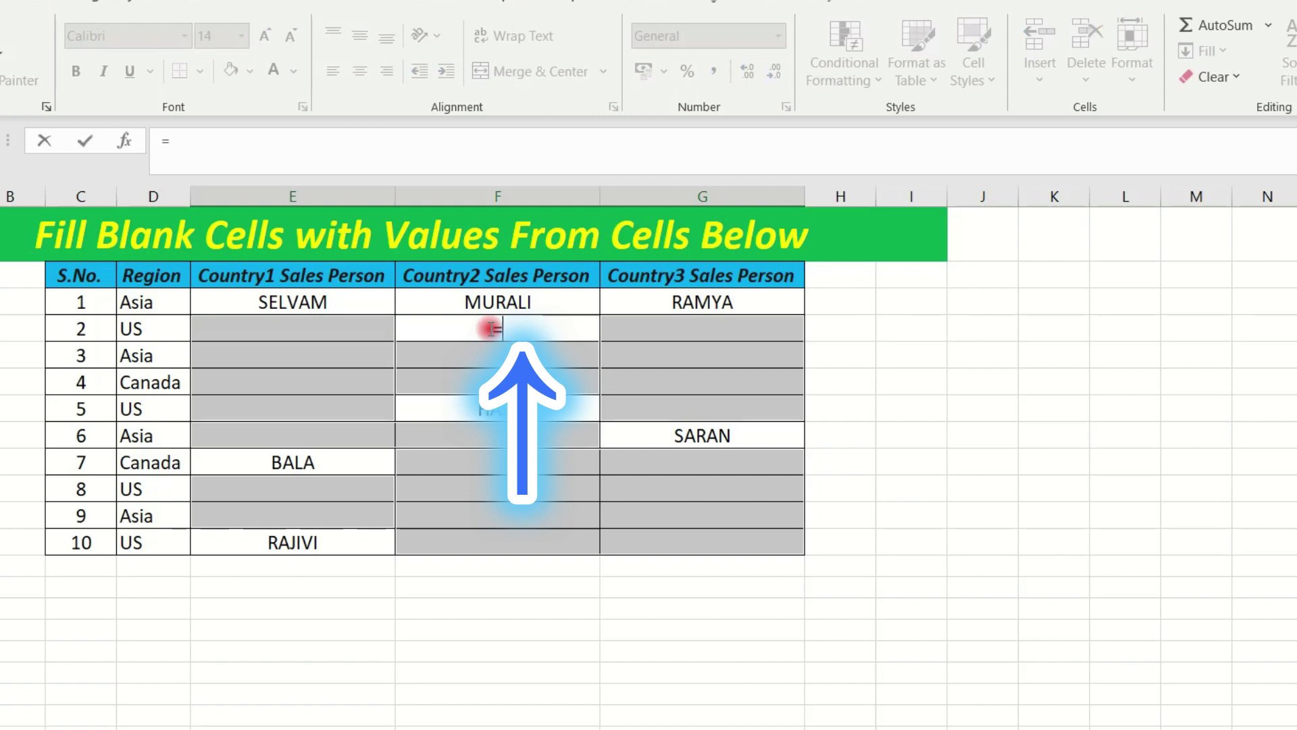
{"action": "key", "text": "Up"}
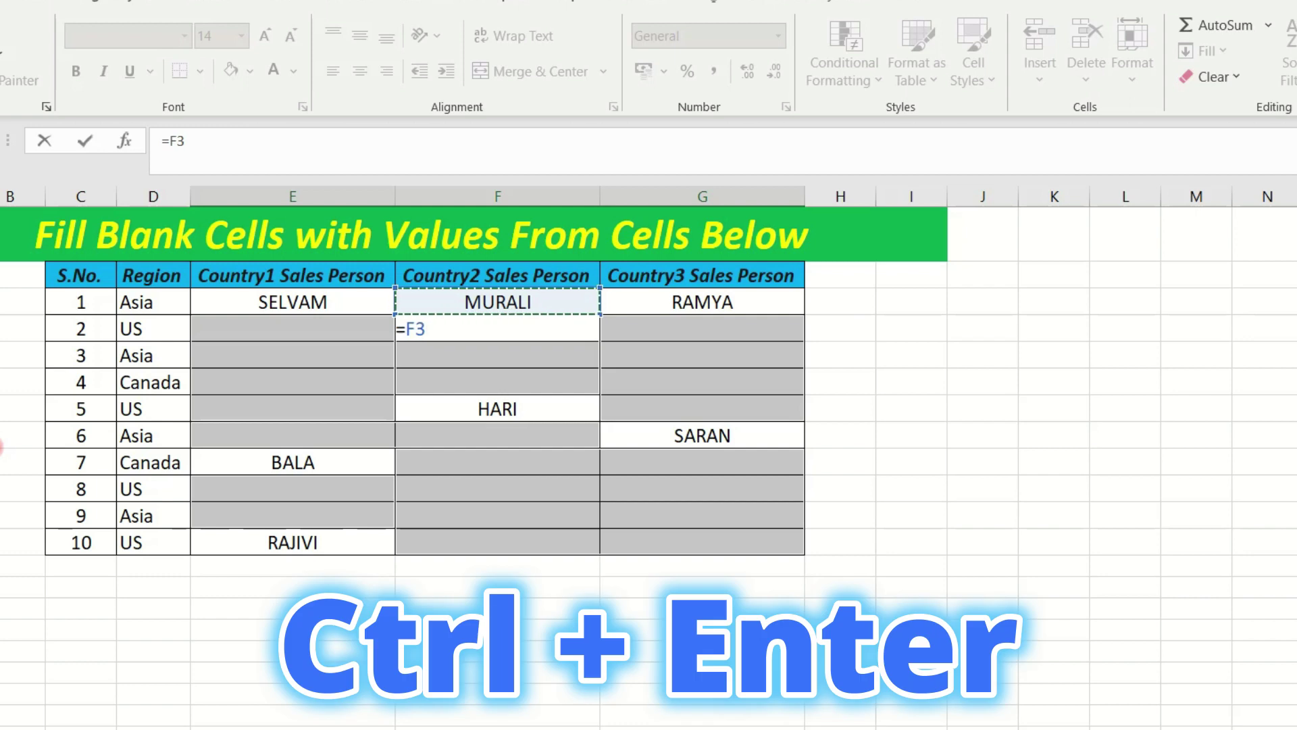
{"action": "key", "text": "ctrl+Return"}
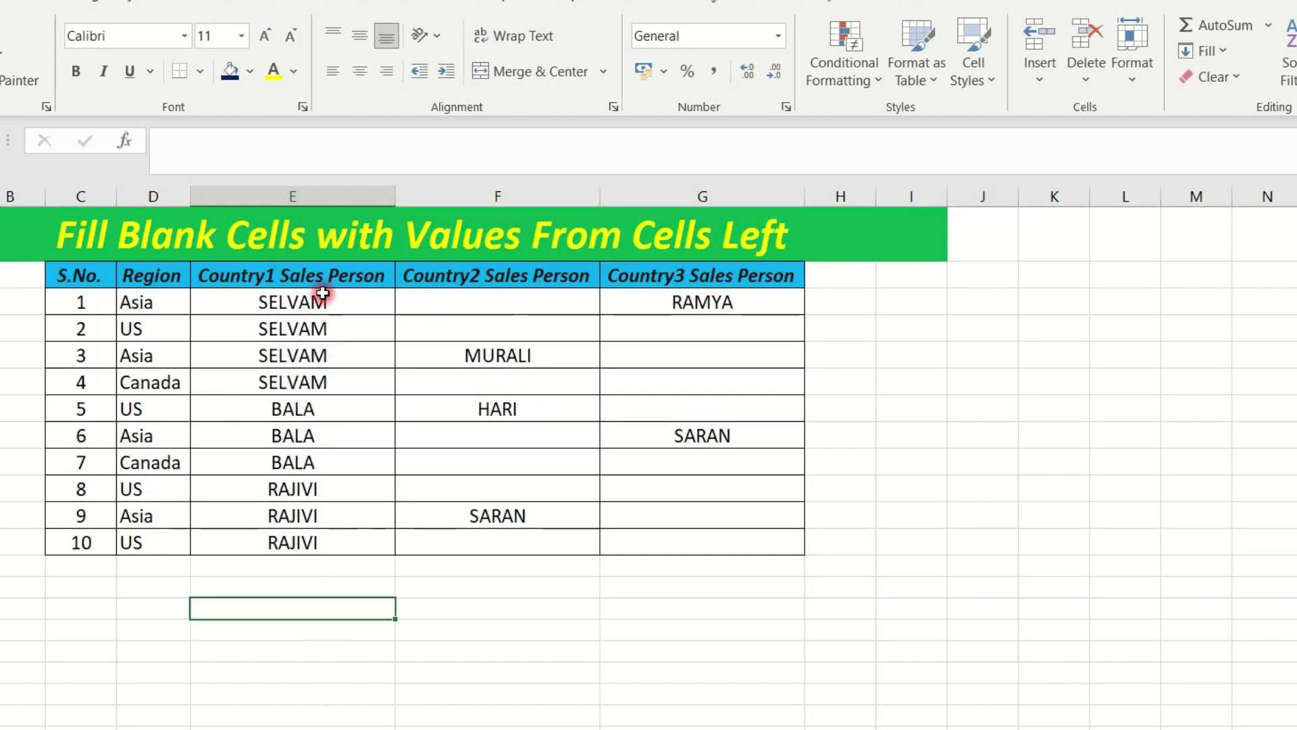
Step: Inspect the first names in column E against the empty cells in columns F and G
{"action": "left_click", "coordinate": [318, 302]}
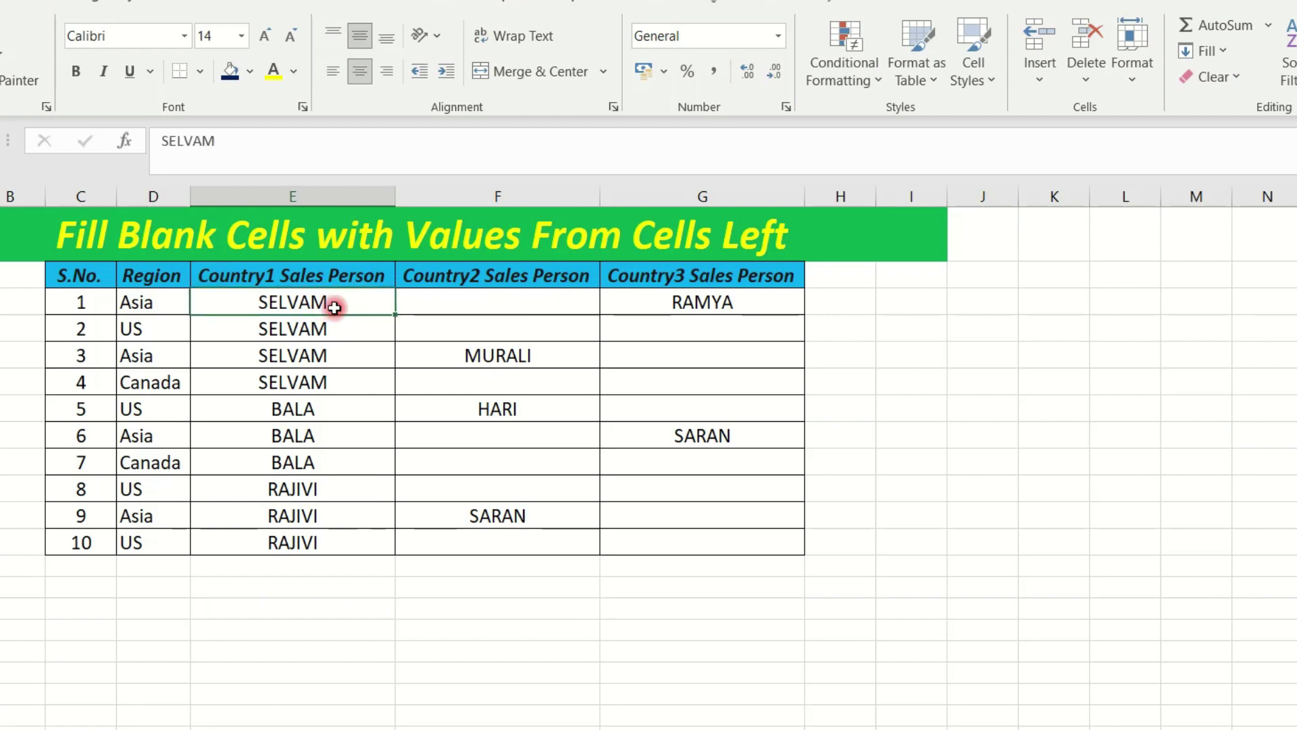
{"action": "left_click", "coordinate": [459, 307]}
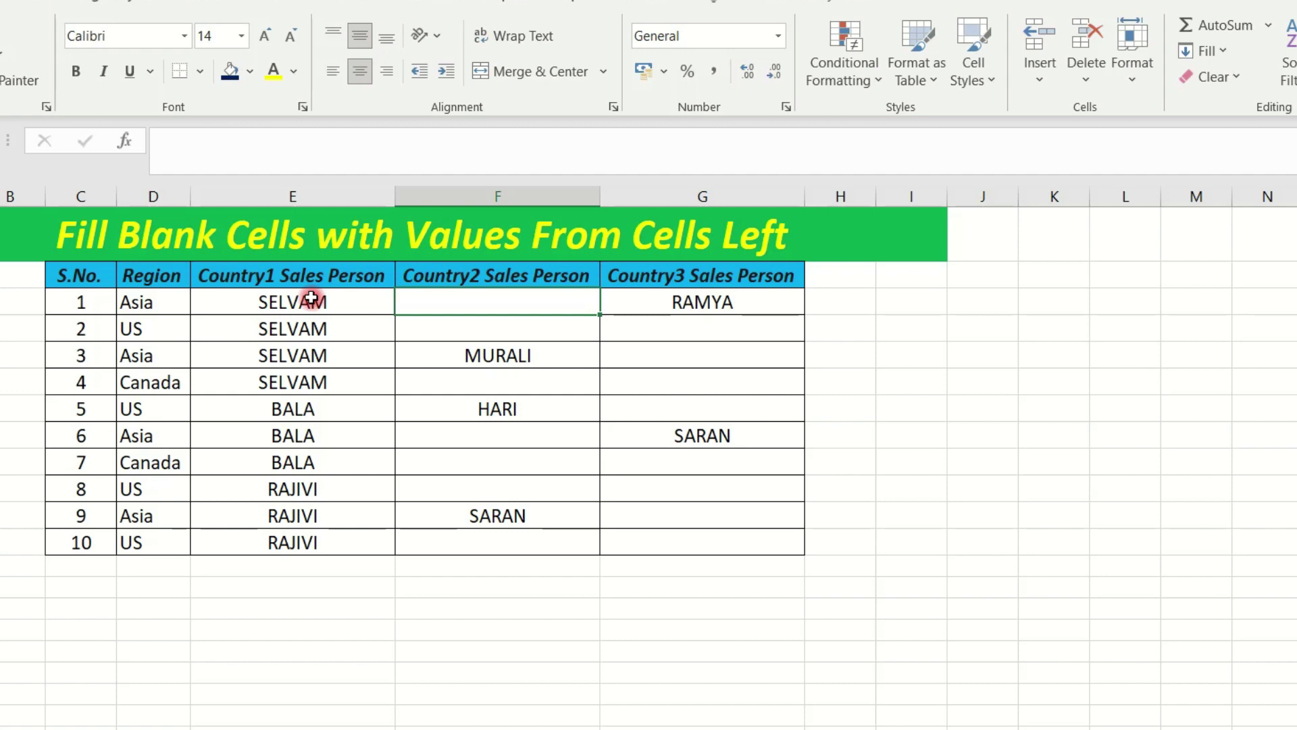
{"action": "left_click", "coordinate": [311, 298]}
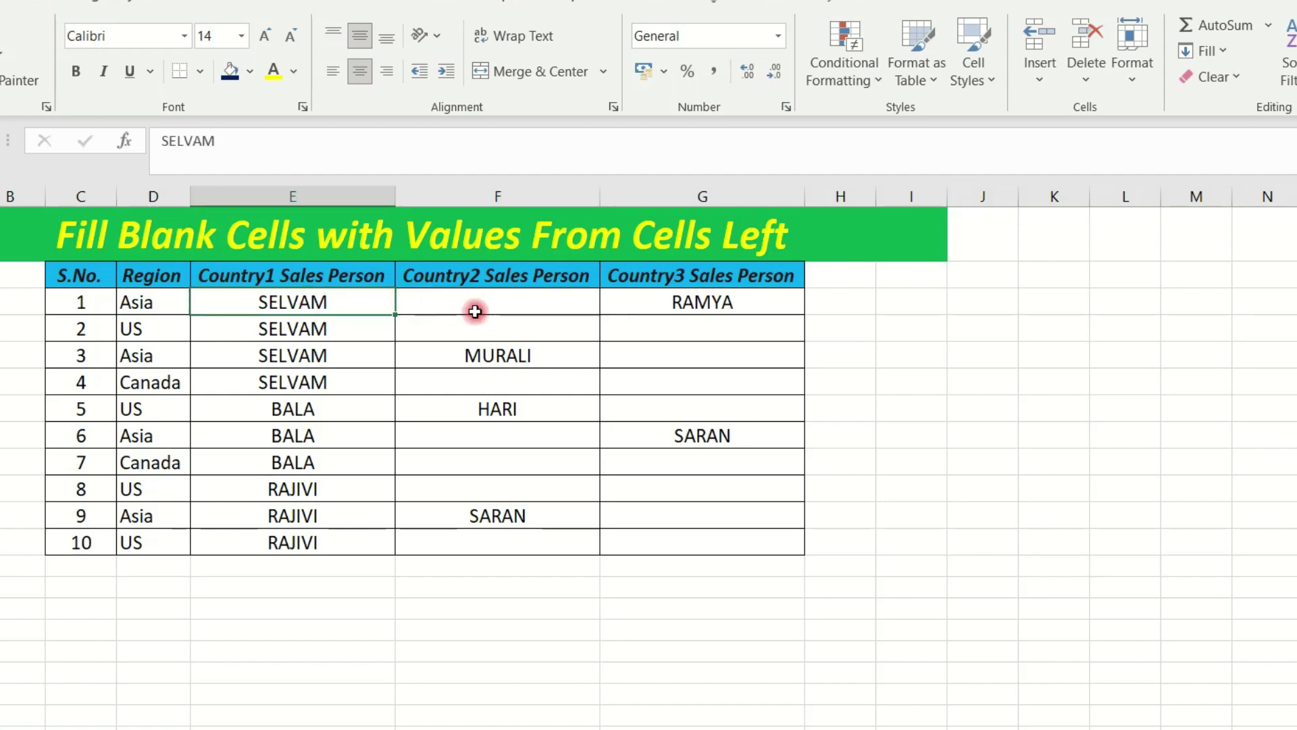
{"action": "left_click", "coordinate": [516, 305]}
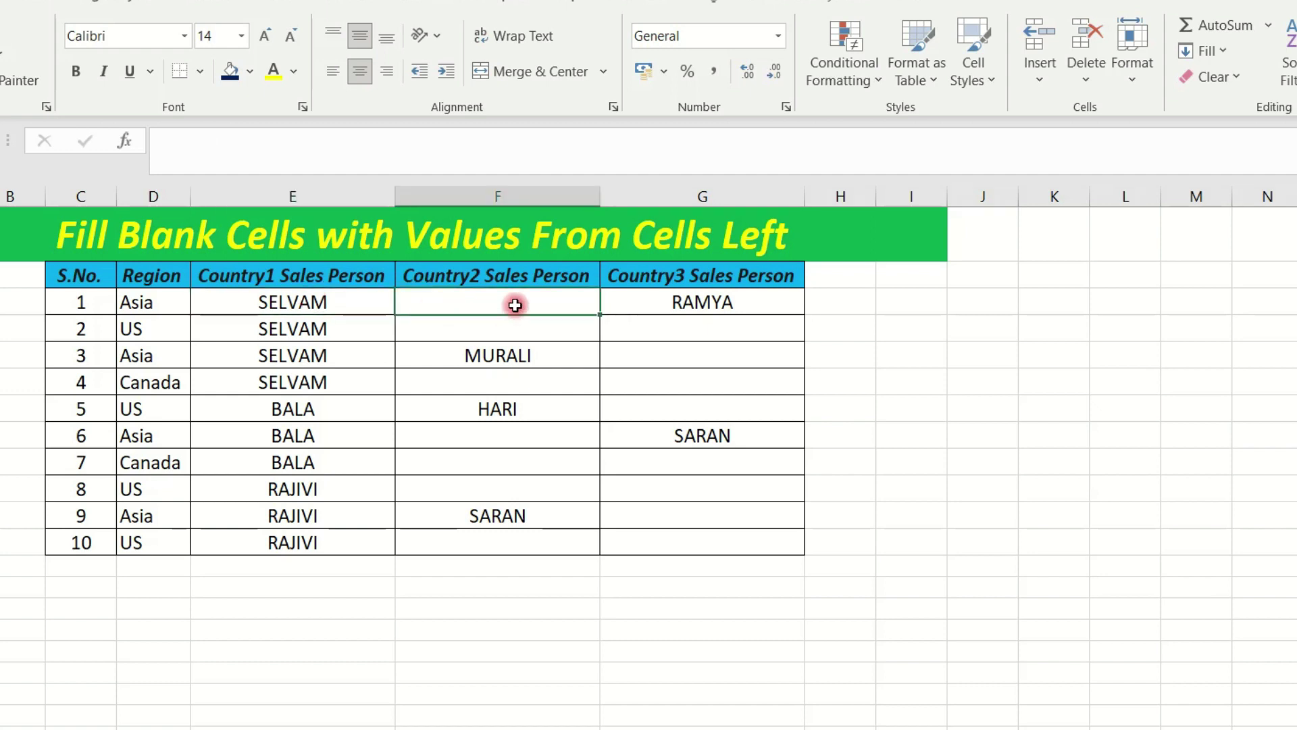
{"action": "left_click", "coordinate": [327, 301]}
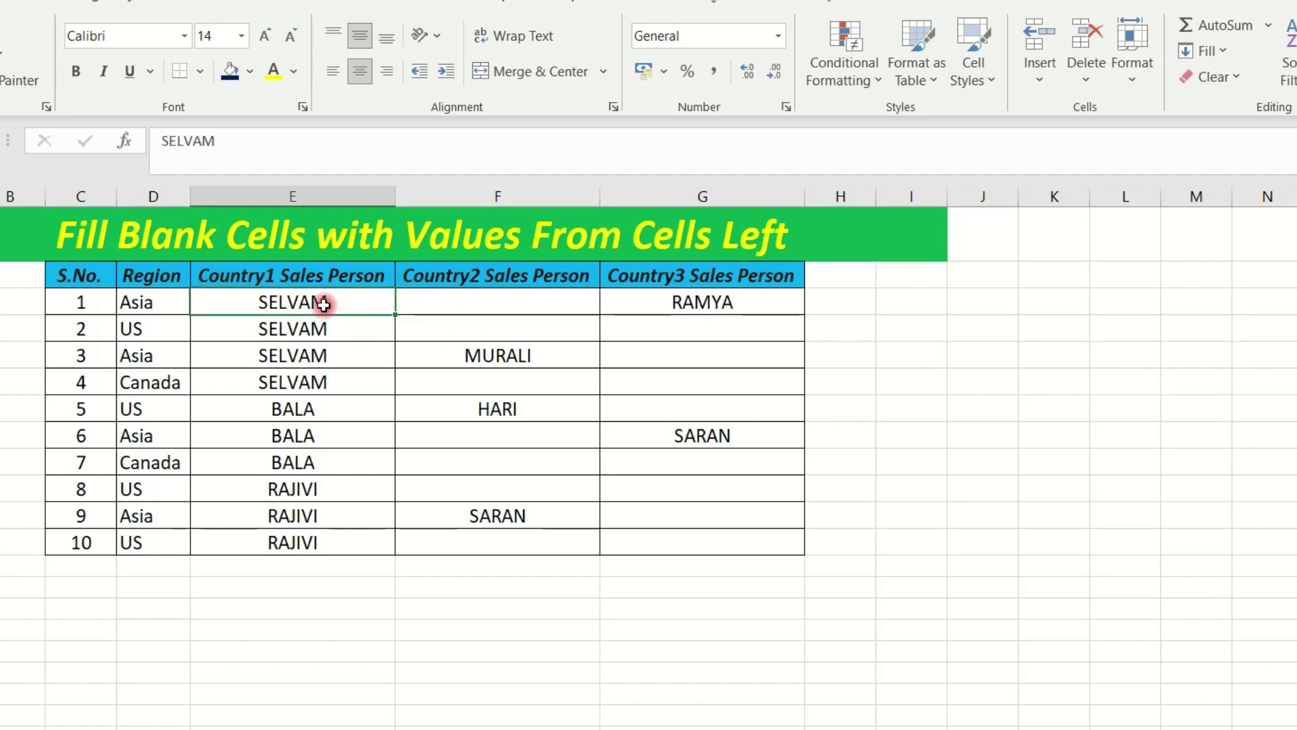
{"action": "left_click", "coordinate": [497, 300]}
{"action": "left_click_drag", "start_coordinate": [521, 355], "coordinate": [662, 358]}
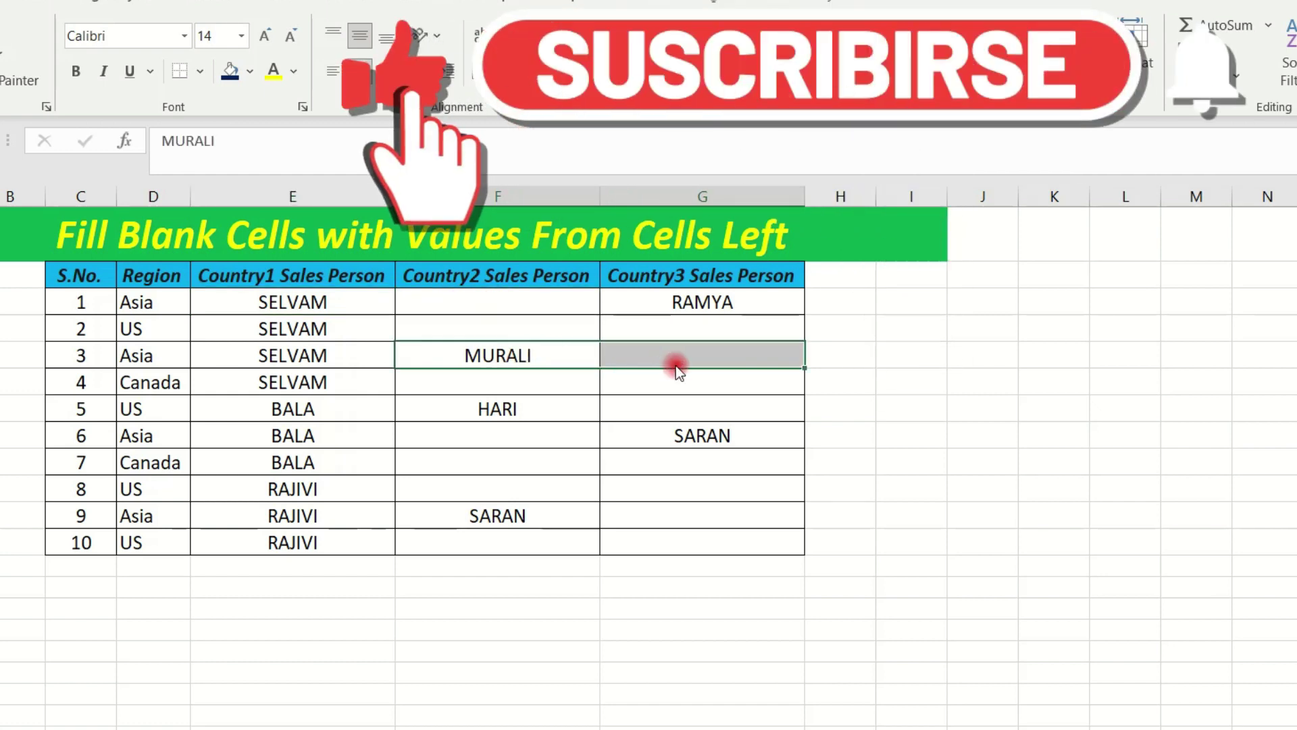
{"action": "left_click", "coordinate": [663, 357]}
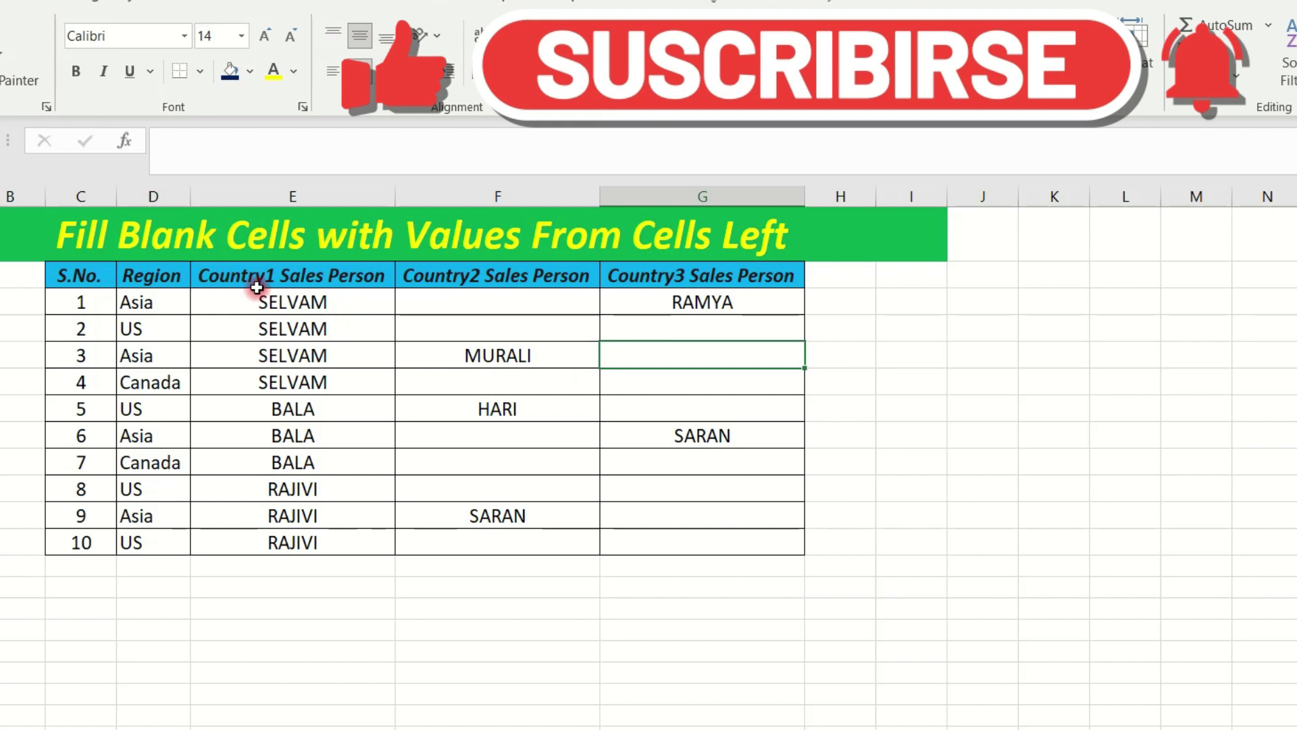
Step: Select the table C2:G12 and keep only its blank cells using Go To Special Blanks
{"action": "left_click_drag", "start_coordinate": [84, 273], "coordinate": [706, 538]}
{"action": "key", "text": "F5"}
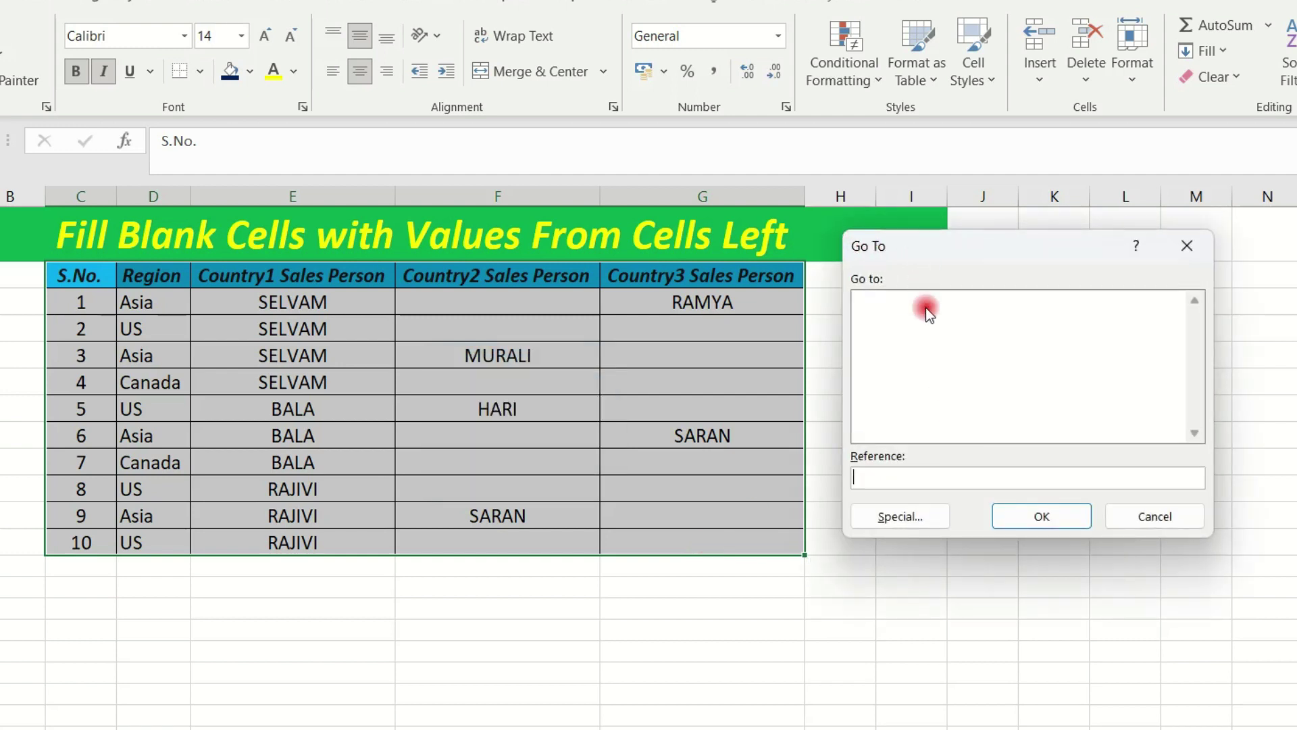
{"action": "left_click", "coordinate": [909, 518]}
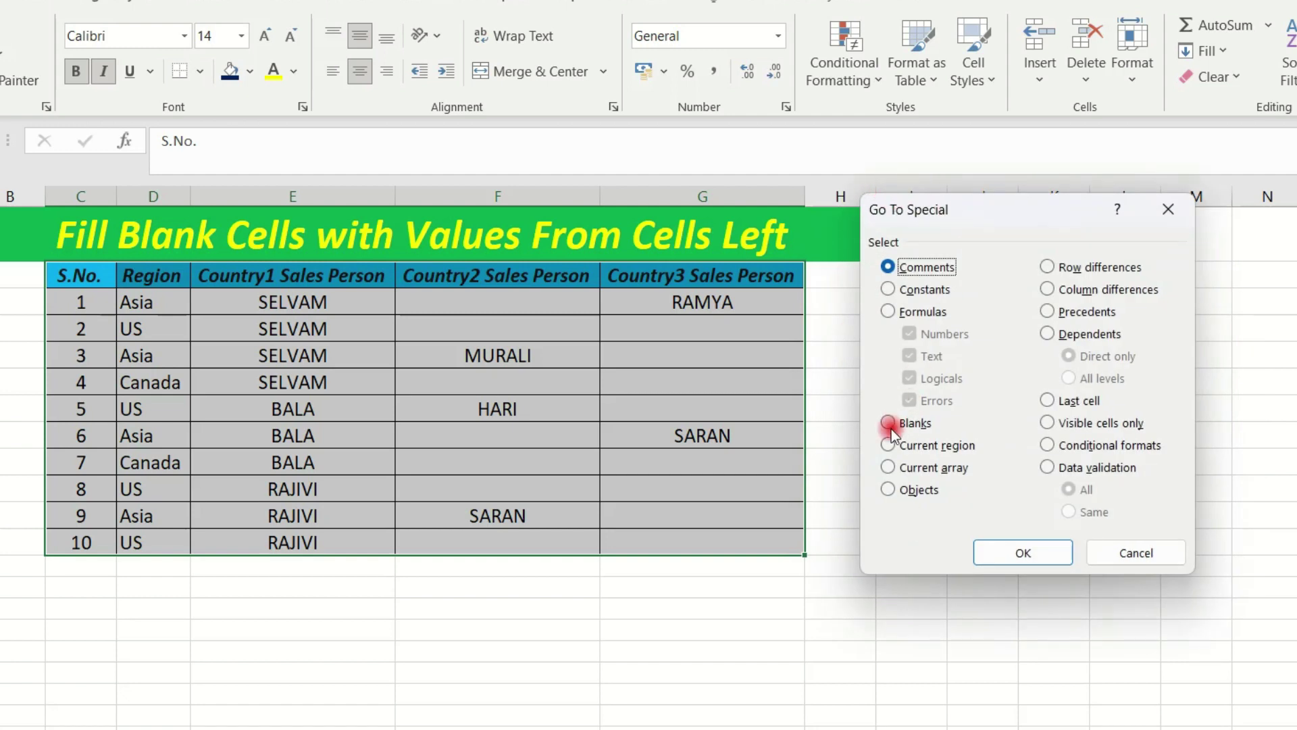
{"action": "left_click", "coordinate": [889, 424]}
{"action": "left_click", "coordinate": [1000, 554]}
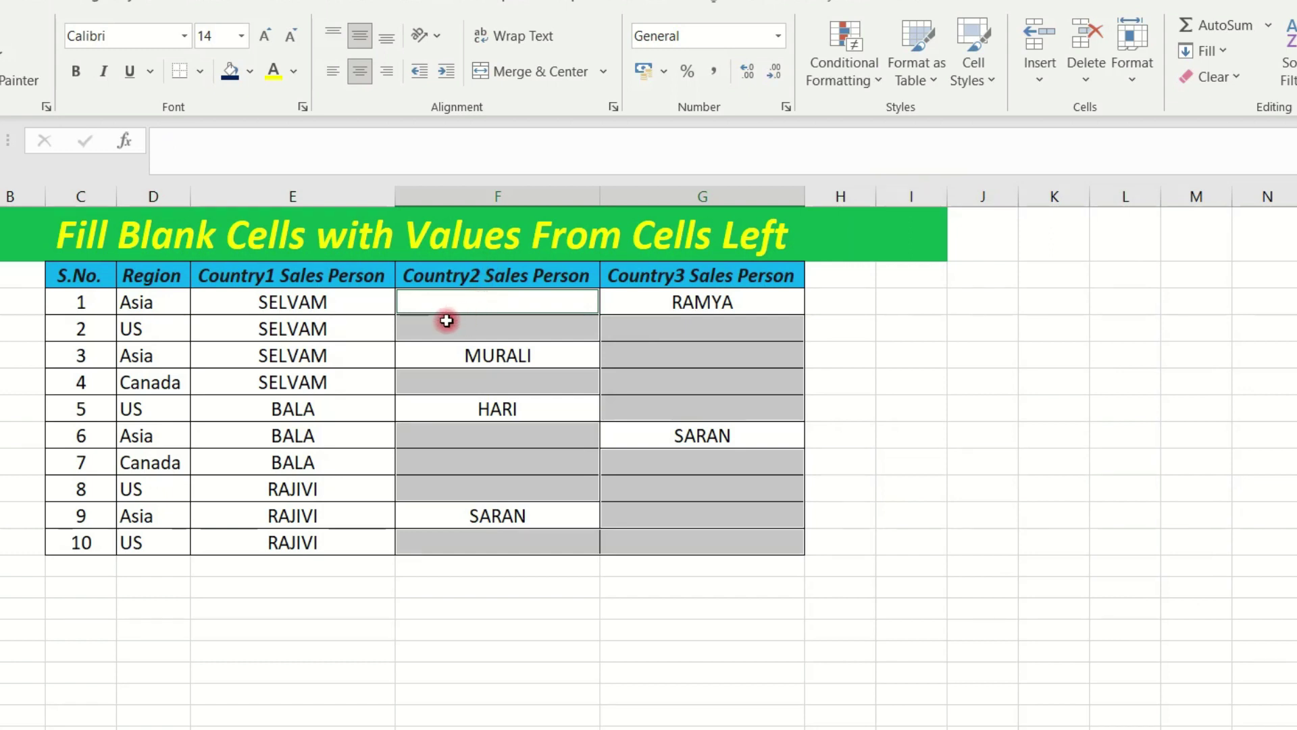
Step: Fill all selected blanks with a formula referencing the cell to the left (=E3), then go to the Cells Right sheet
{"action": "type", "text": "="}
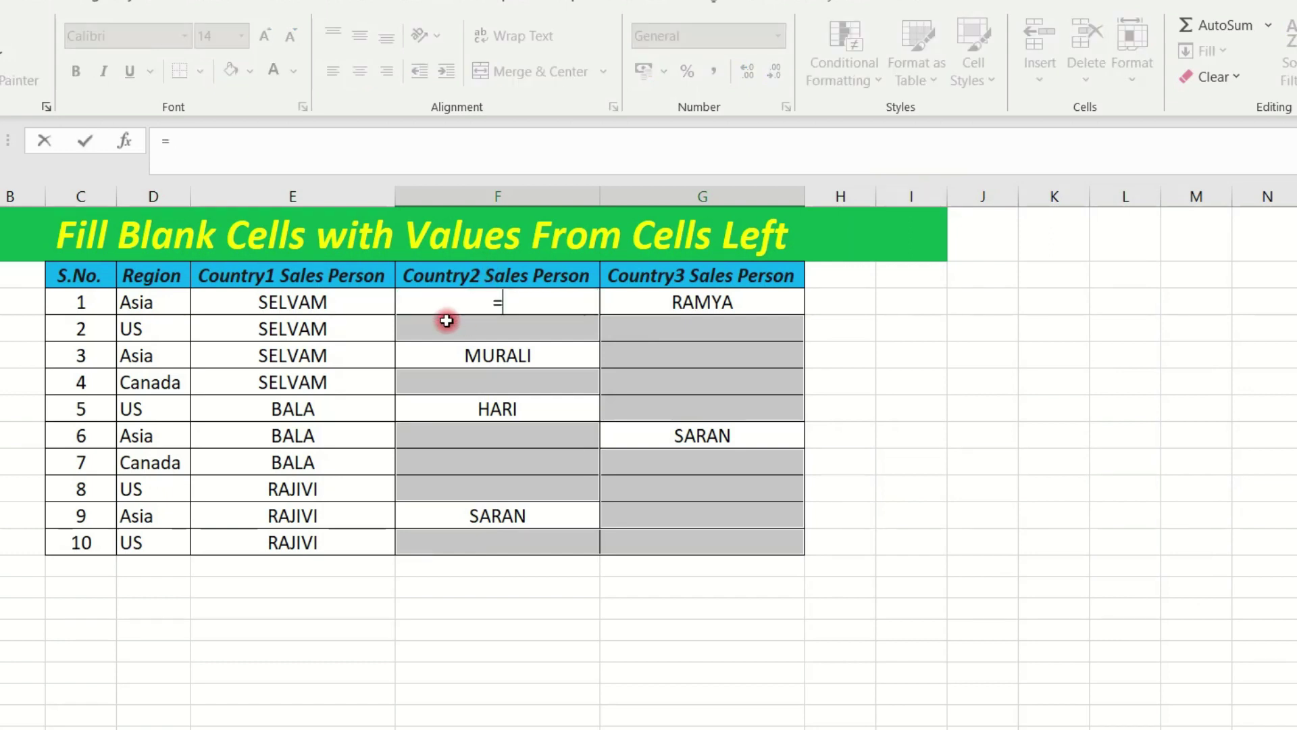
{"action": "key", "text": "Left"}
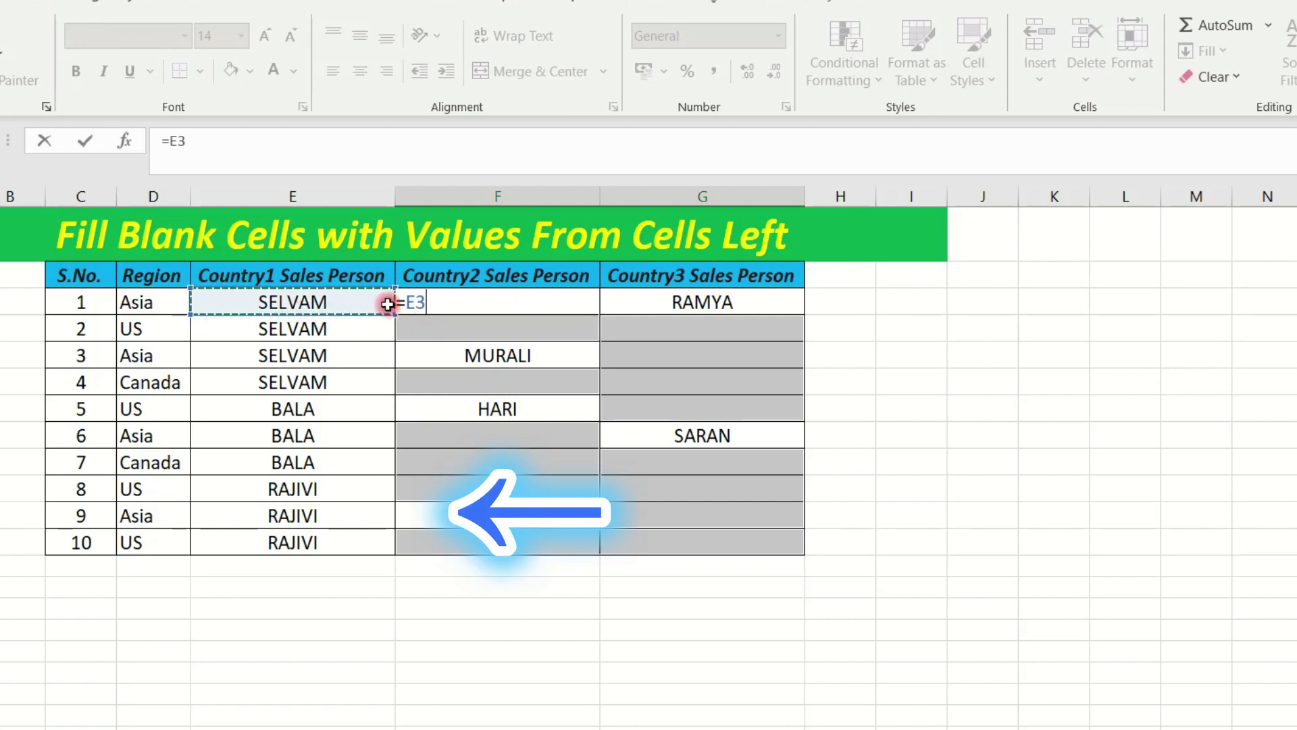
{"action": "key", "text": "ctrl+Return"}
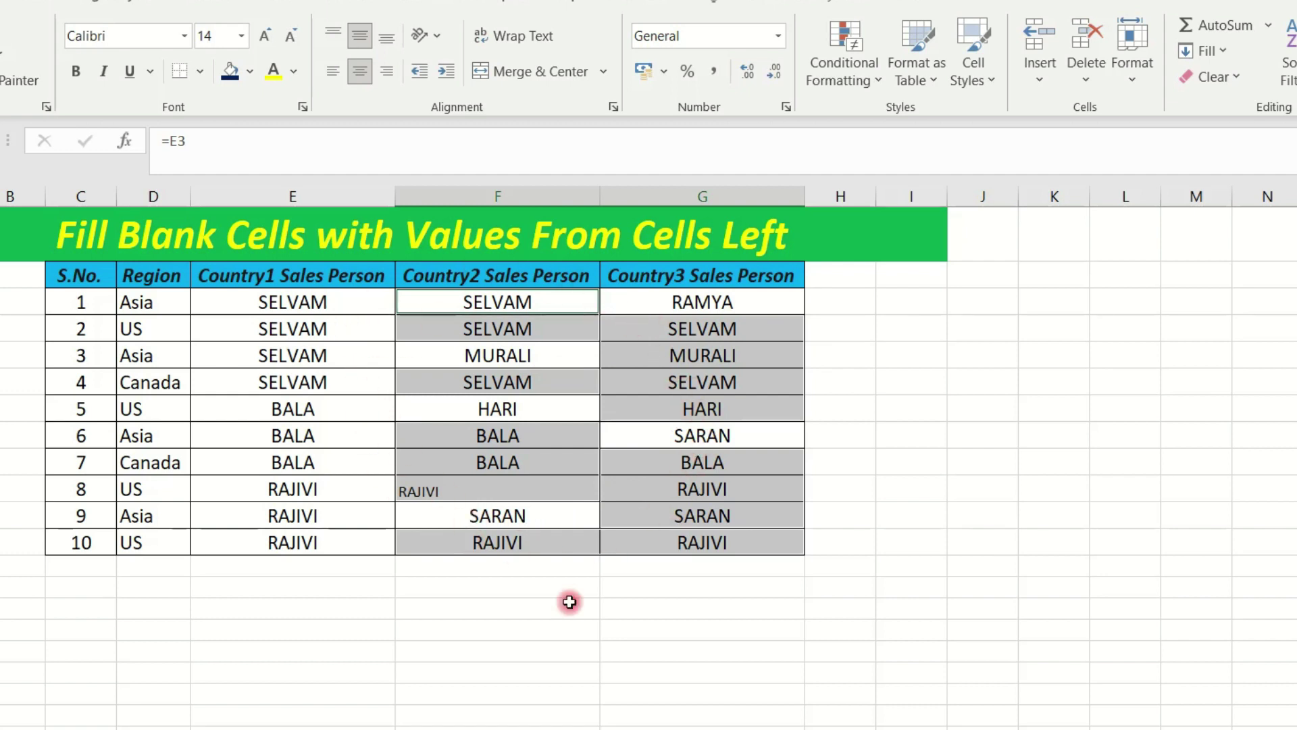
{"action": "key", "text": "ctrl+Page_Down"}
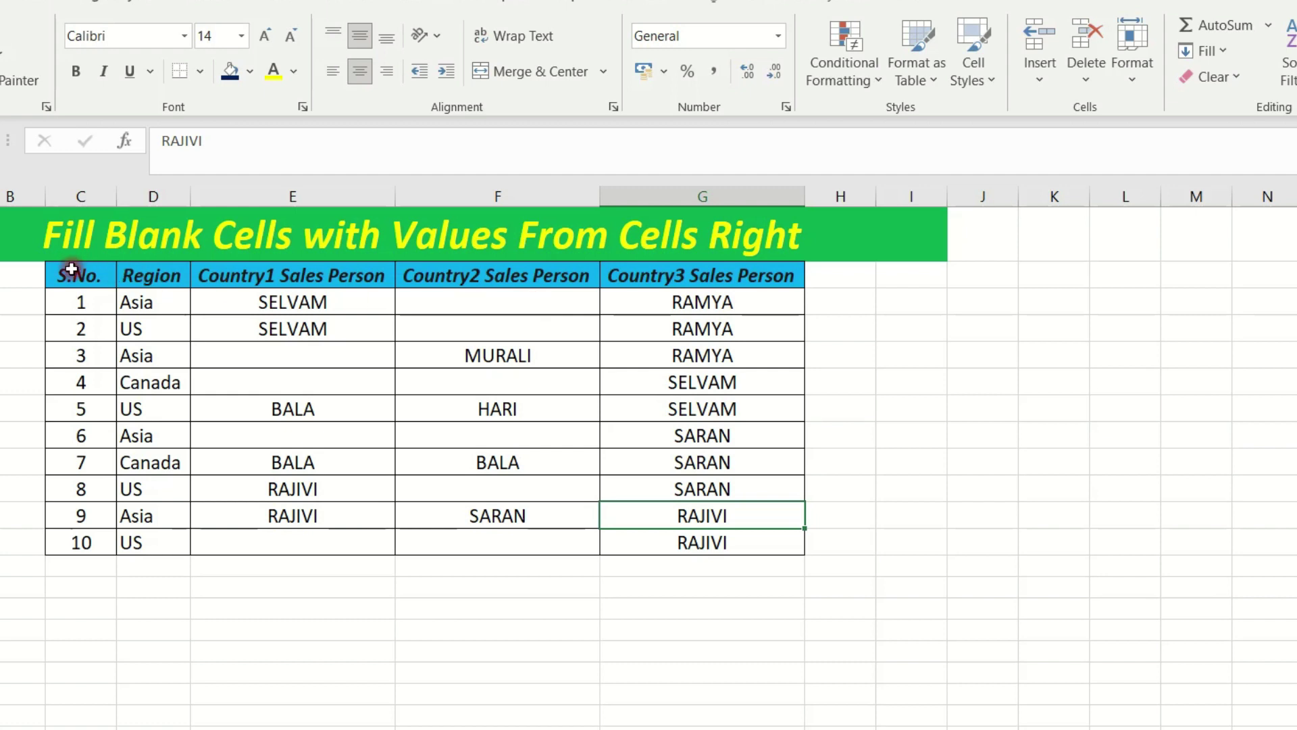
Step: Select the Cells Right table from S.No. to the last row and keep only its blanks via Go To Special
{"action": "mouse_move", "coordinate": [64, 274]}
{"action": "left_mouse_down"}
{"action": "mouse_move", "coordinate": [281, 397]}
{"action": "mouse_move", "coordinate": [686, 540]}
{"action": "left_mouse_up"}
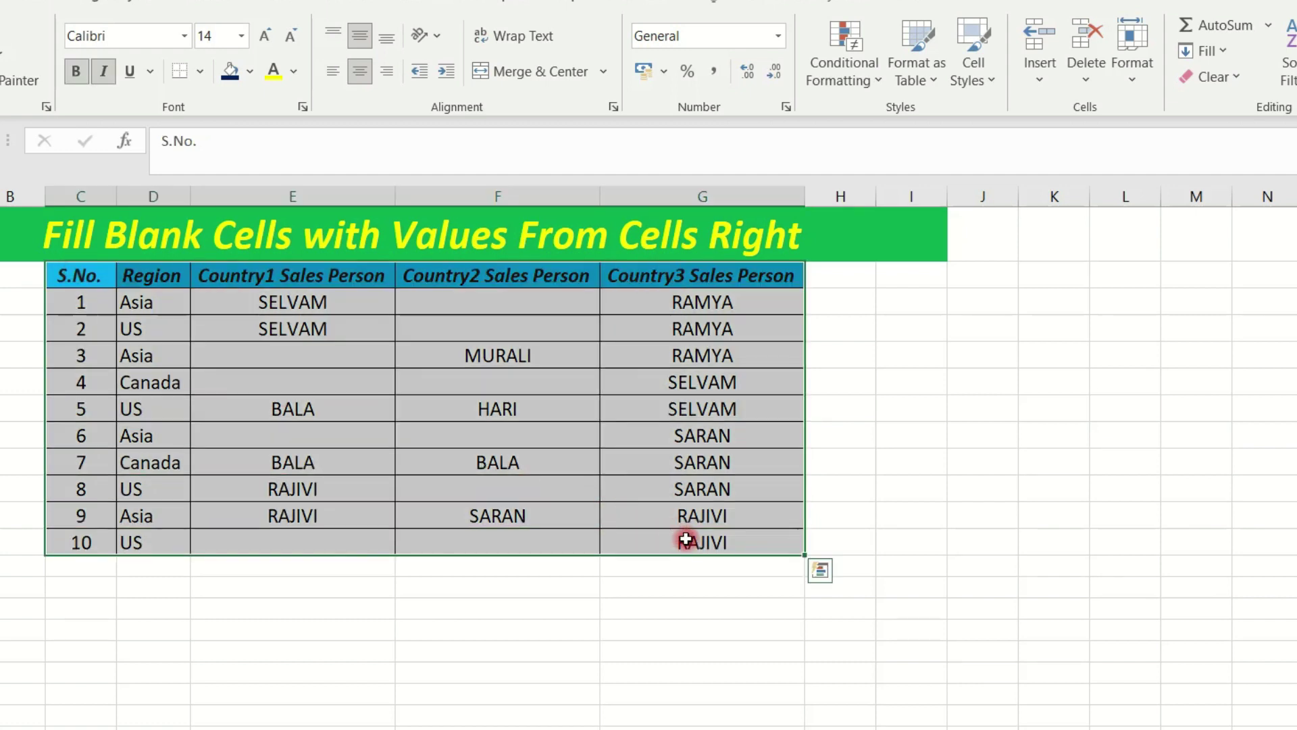
{"action": "key", "text": "F5"}
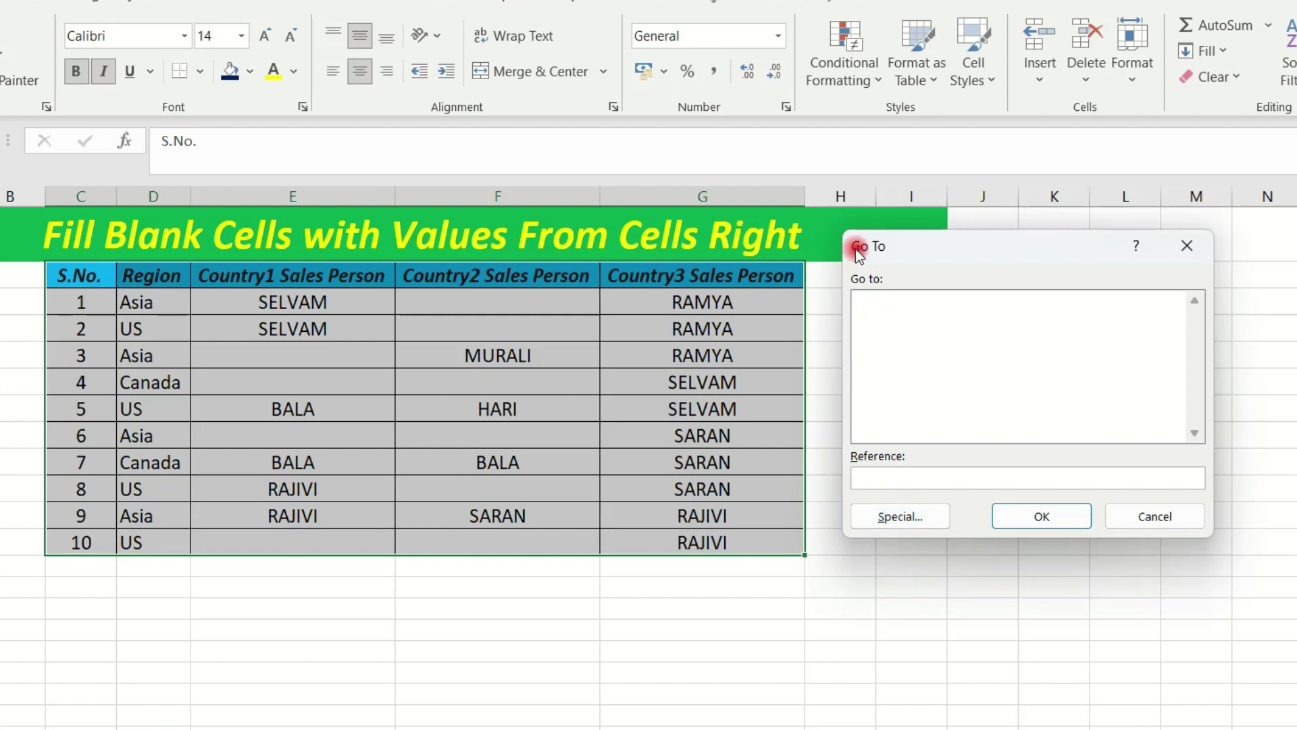
{"action": "left_click", "coordinate": [908, 529]}
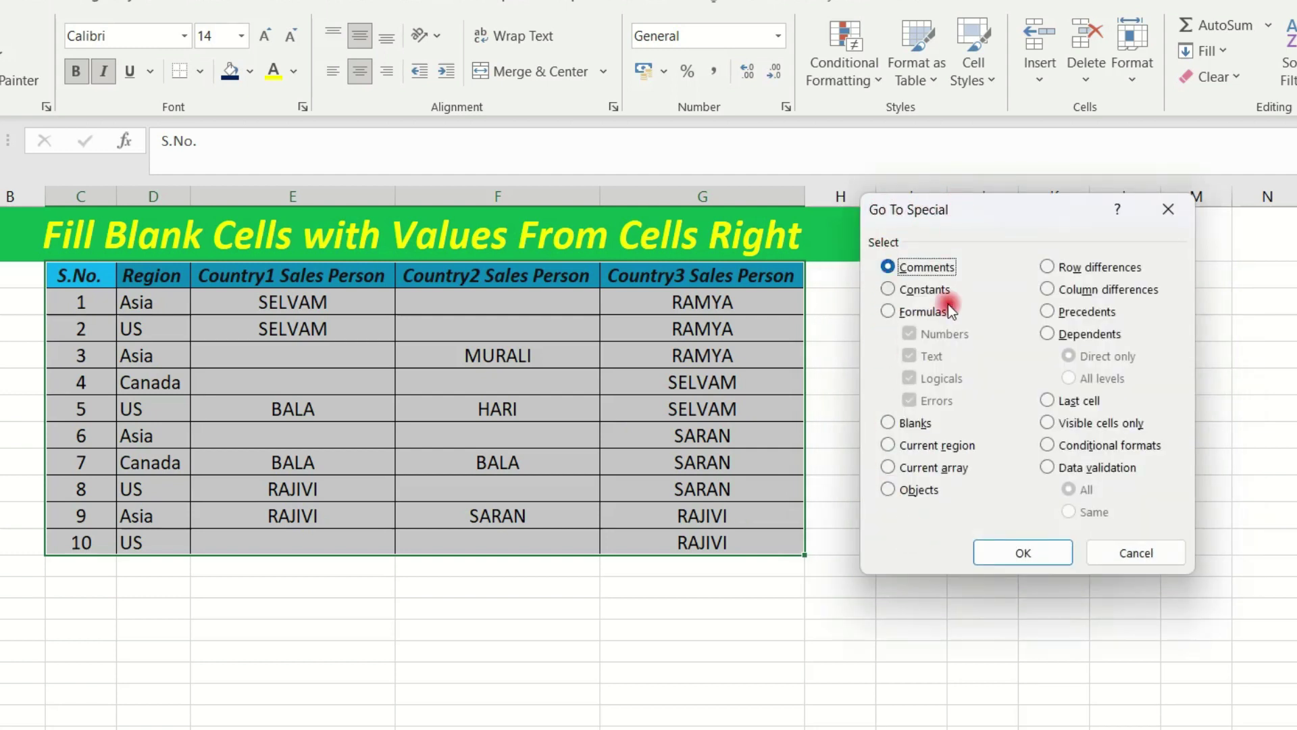
{"action": "left_click", "coordinate": [901, 419]}
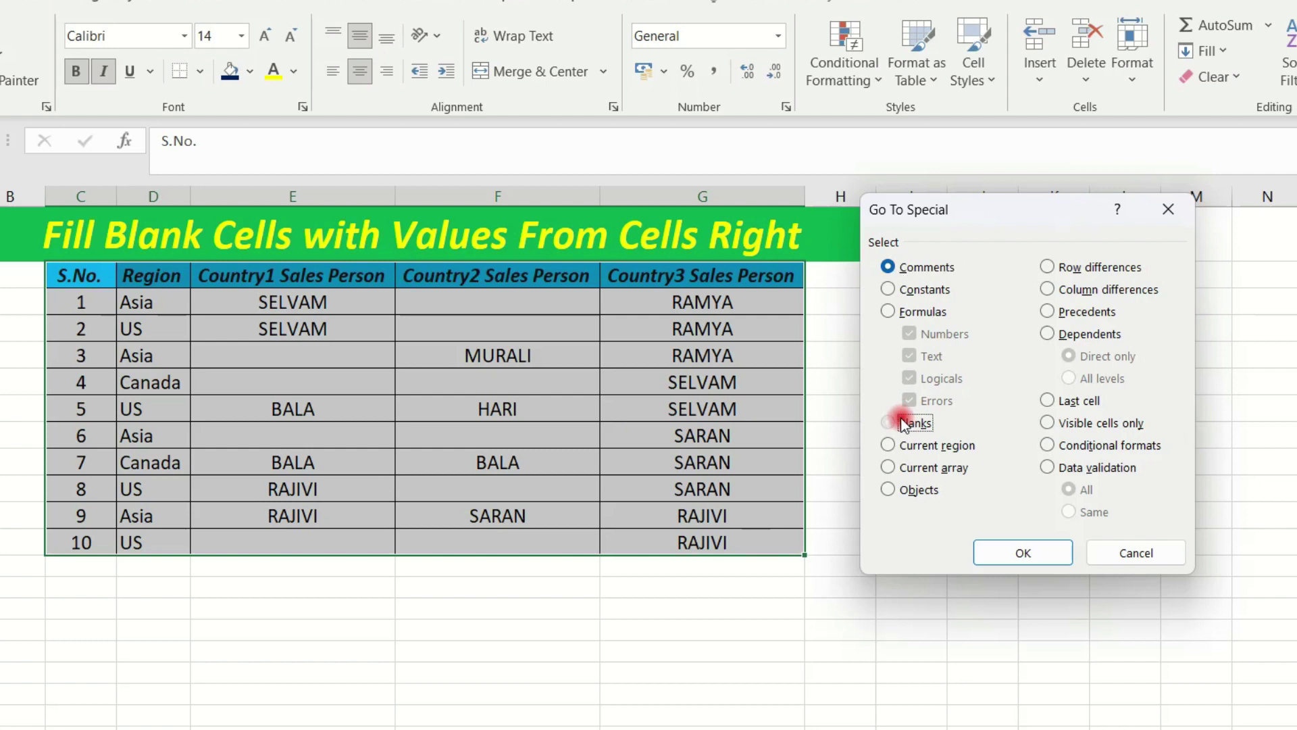
{"action": "left_click", "coordinate": [990, 554]}
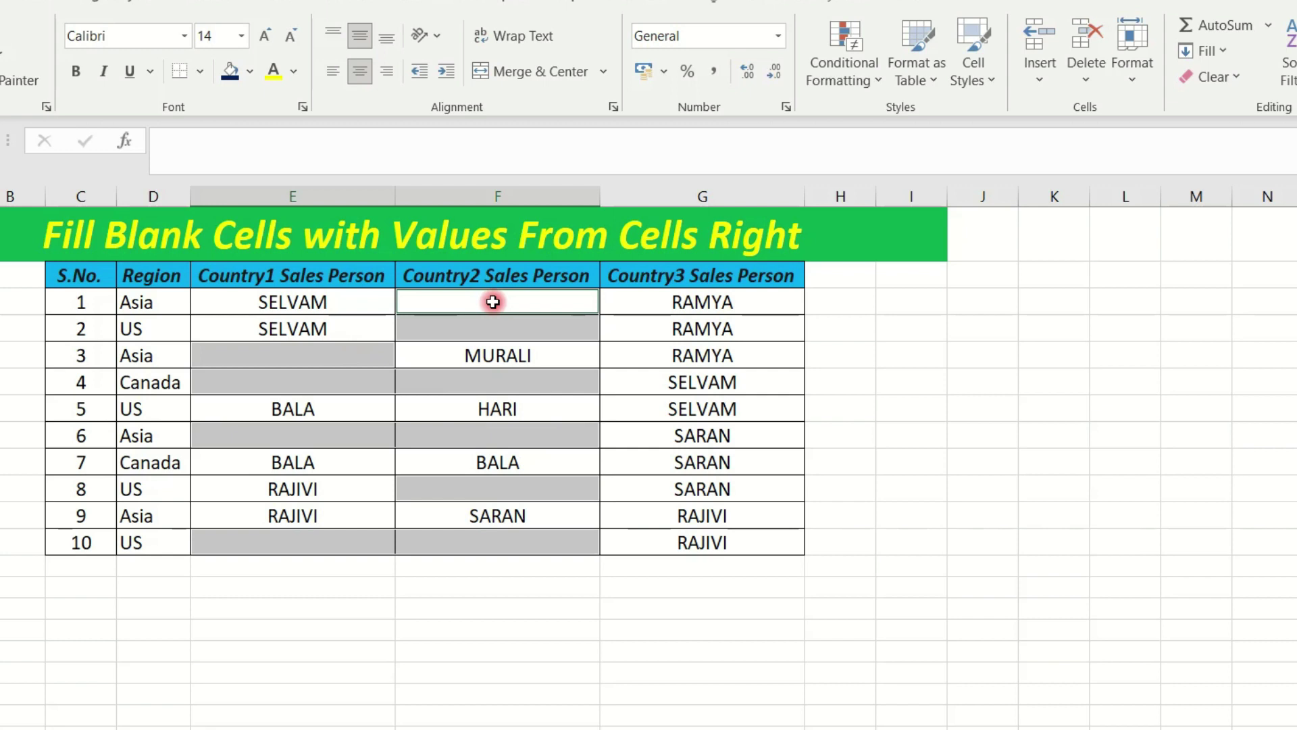
Step: Fill all selected blanks with a formula referencing the cell to the right (=G3), then go to the Values Zero sheet
{"action": "type", "text": "="}
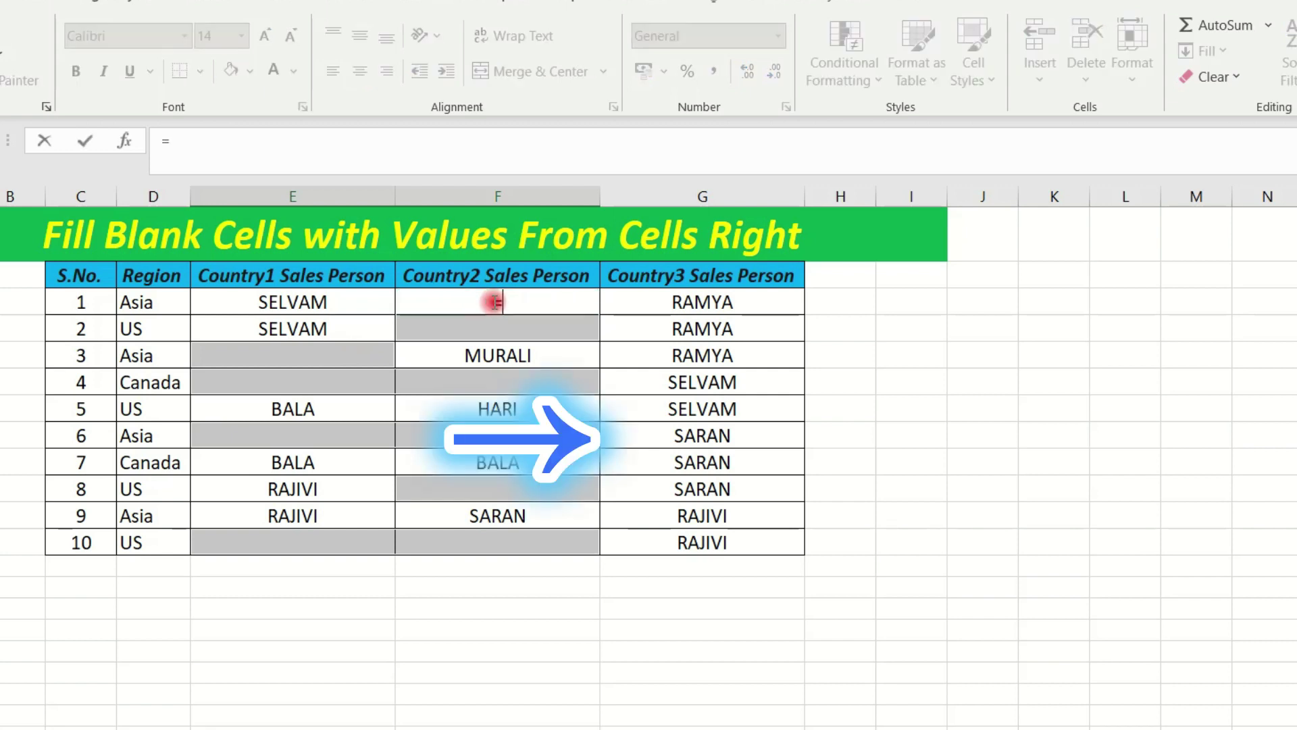
{"action": "key", "text": "Right"}
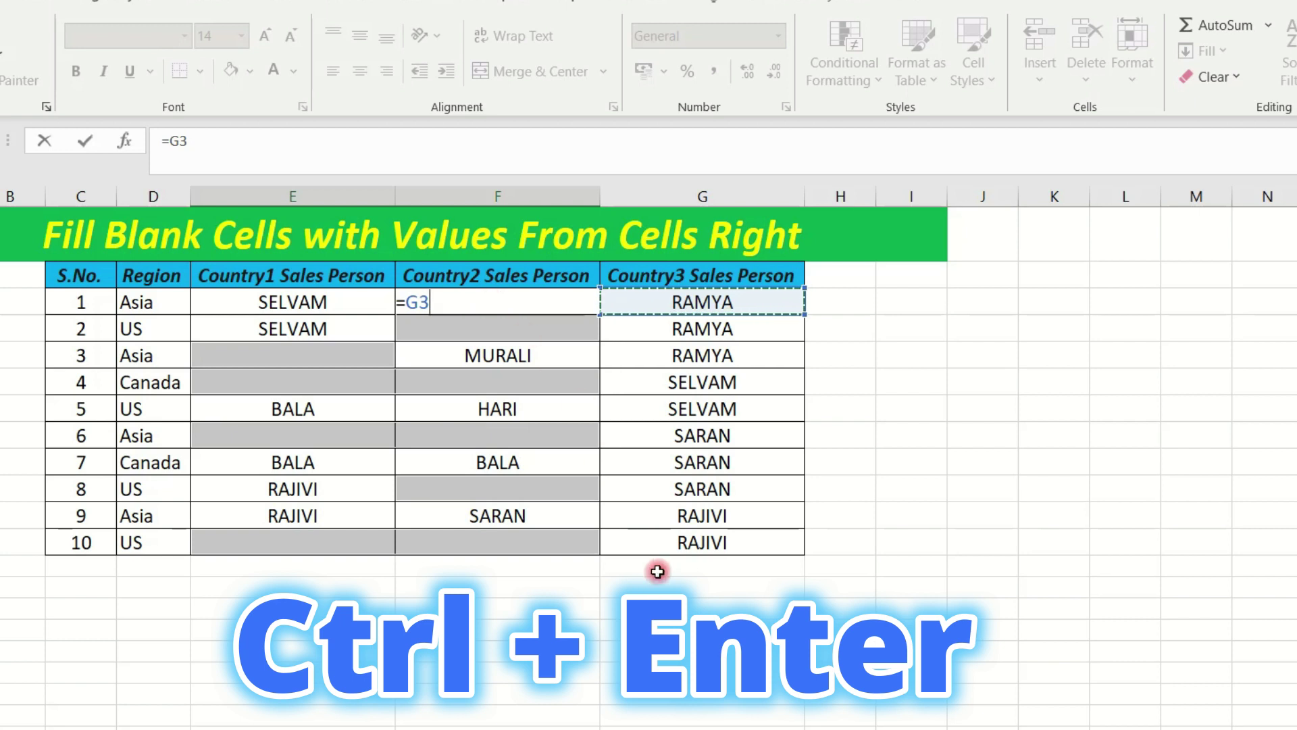
{"action": "key", "text": "ctrl+Return"}
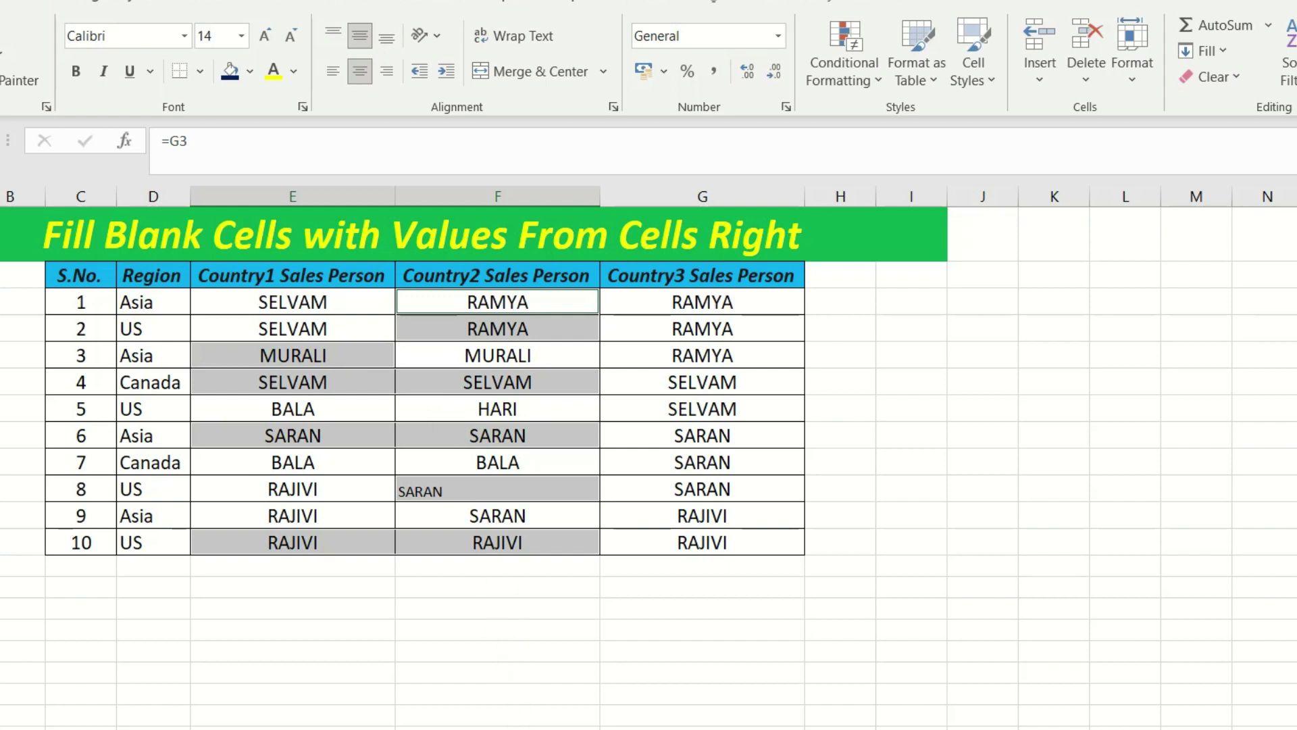
{"action": "key", "text": "ctrl+Page_Down"}
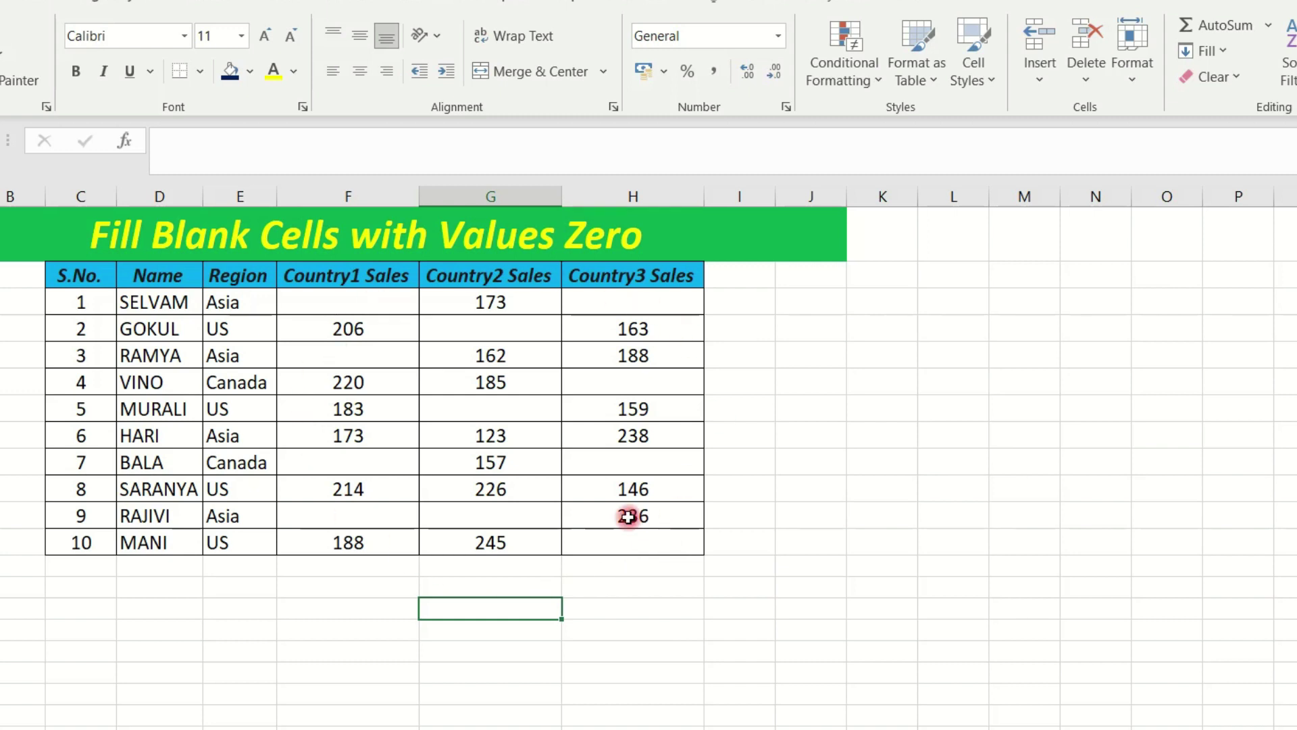
Step: Select only the blank cells of the Values Zero sales table and enter 0 in all of them at once
{"action": "left_click_drag", "start_coordinate": [101, 275], "coordinate": [656, 538]}
{"action": "key", "text": "F5"}
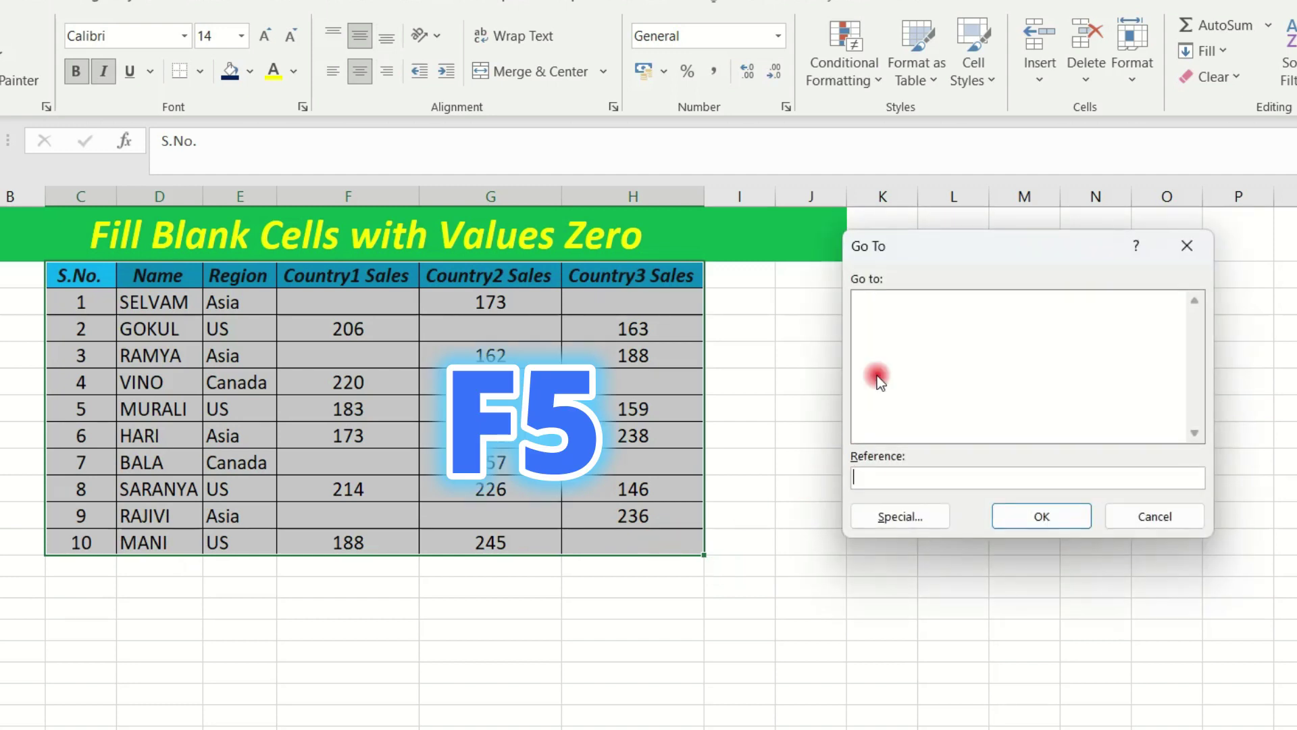
{"action": "left_click", "coordinate": [914, 513]}
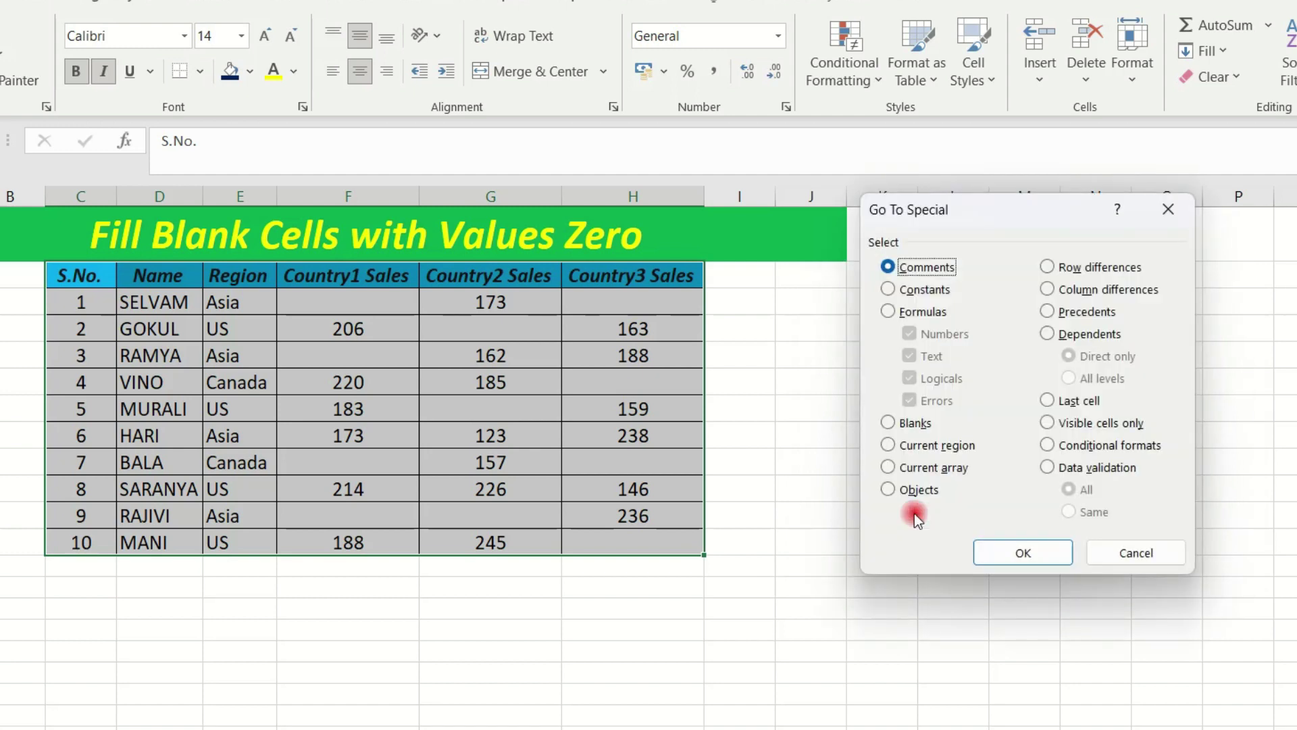
{"action": "left_click", "coordinate": [898, 432]}
{"action": "left_click", "coordinate": [1000, 548]}
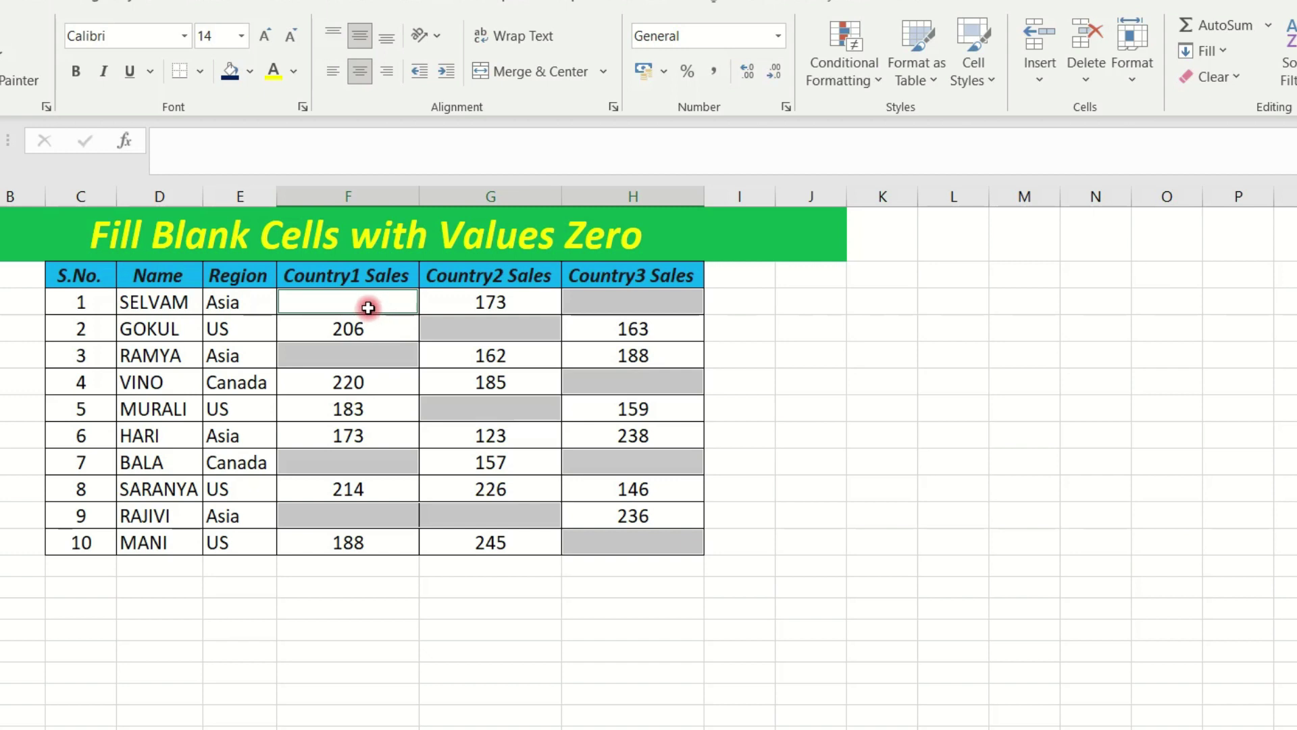
{"action": "type", "text": "0"}
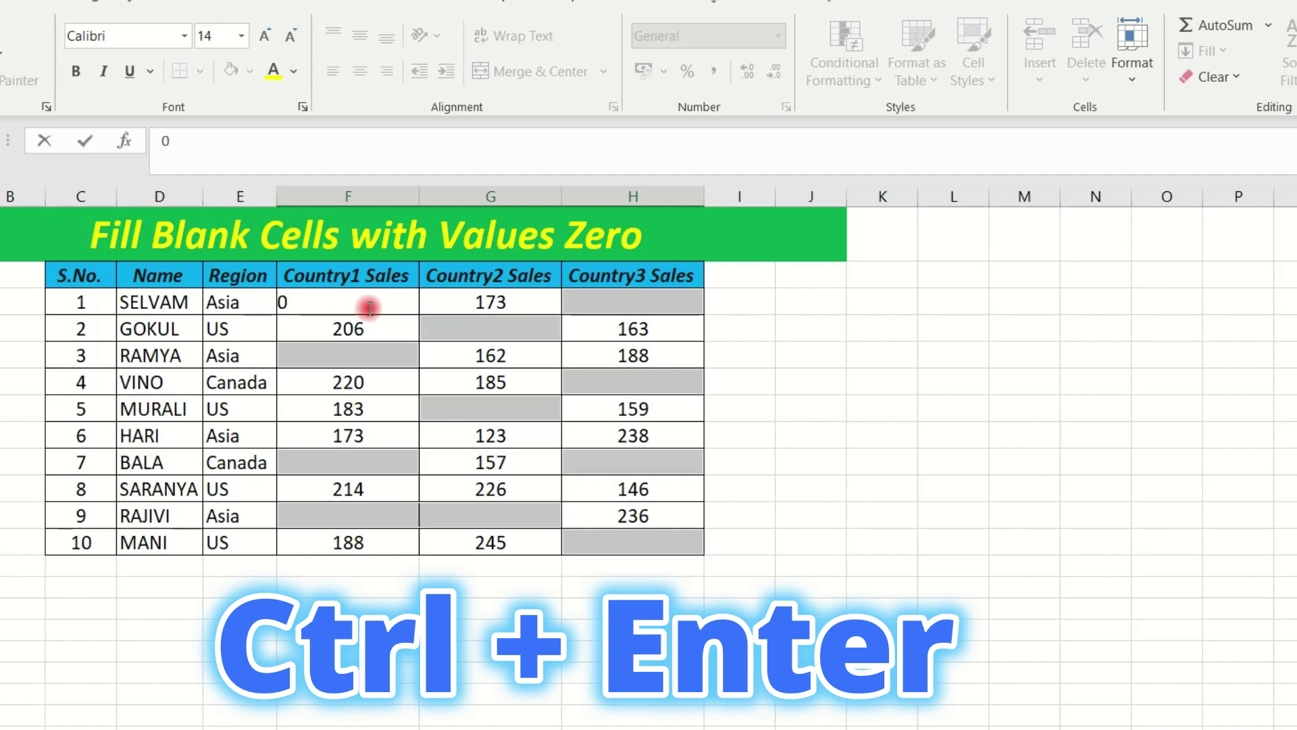
{"action": "key", "text": "ctrl+Return"}
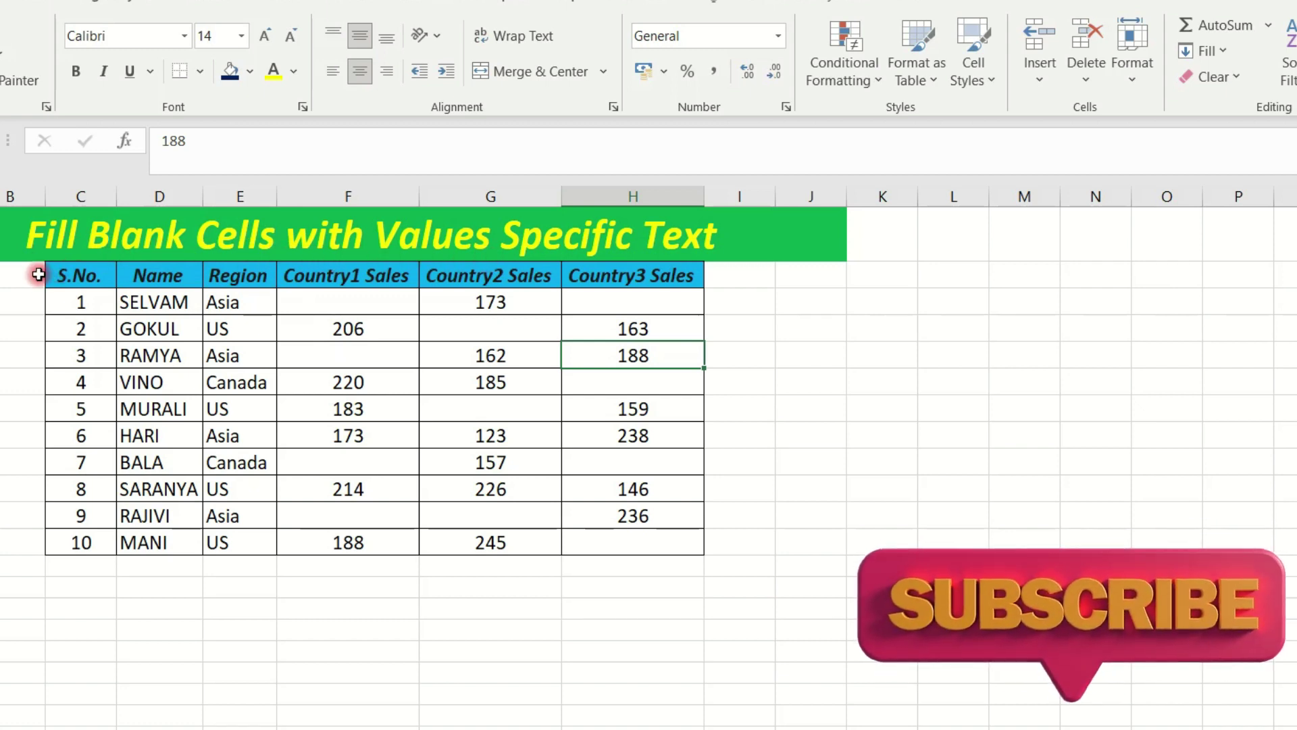
Step: Select only the blank Country1–Country3 sales cells and fill them all with NA in one entry
{"action": "left_click_drag", "start_coordinate": [84, 275], "coordinate": [614, 541]}
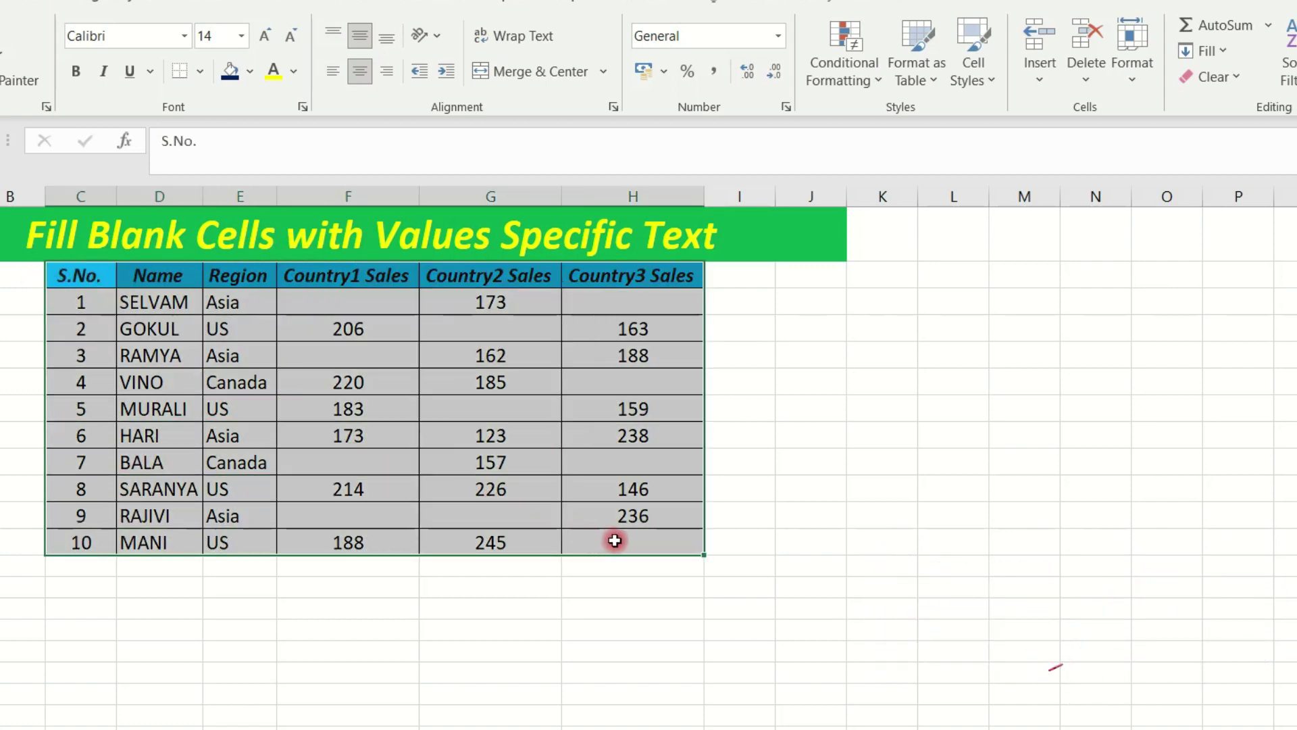
{"action": "key", "text": "F5"}
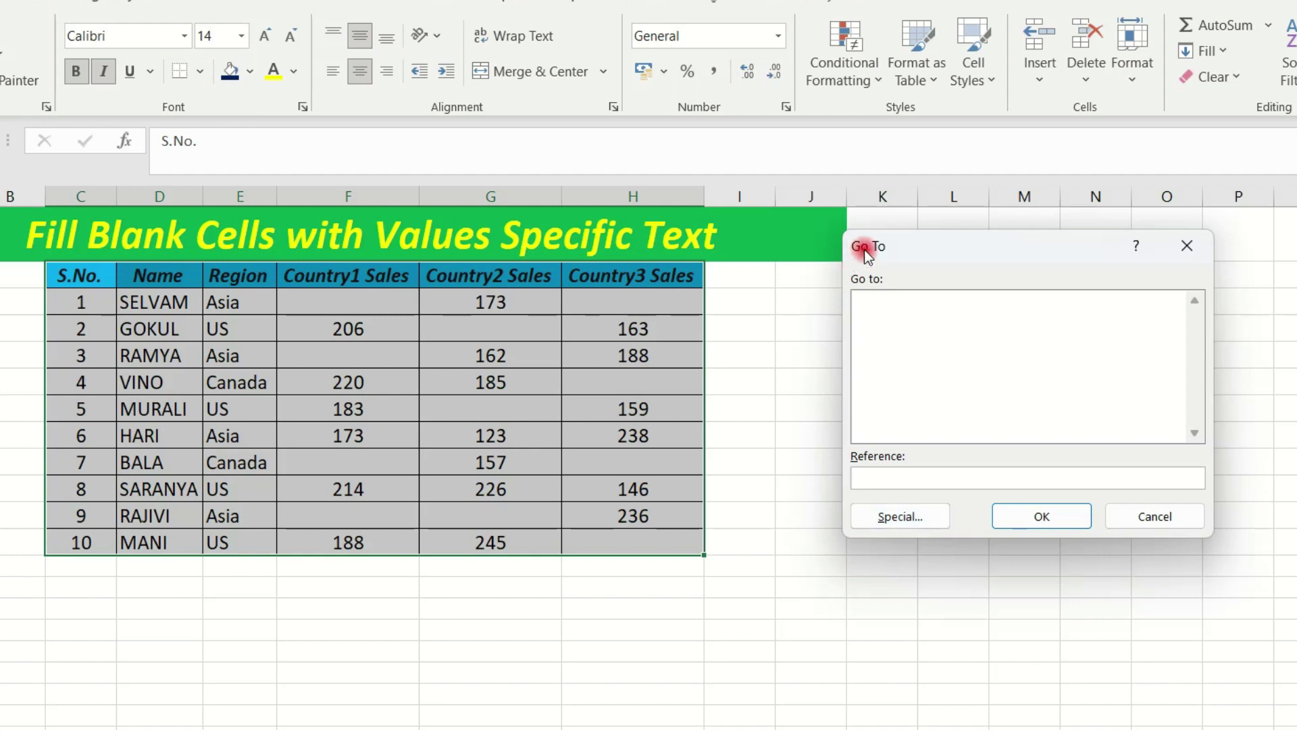
{"action": "left_click", "coordinate": [903, 516]}
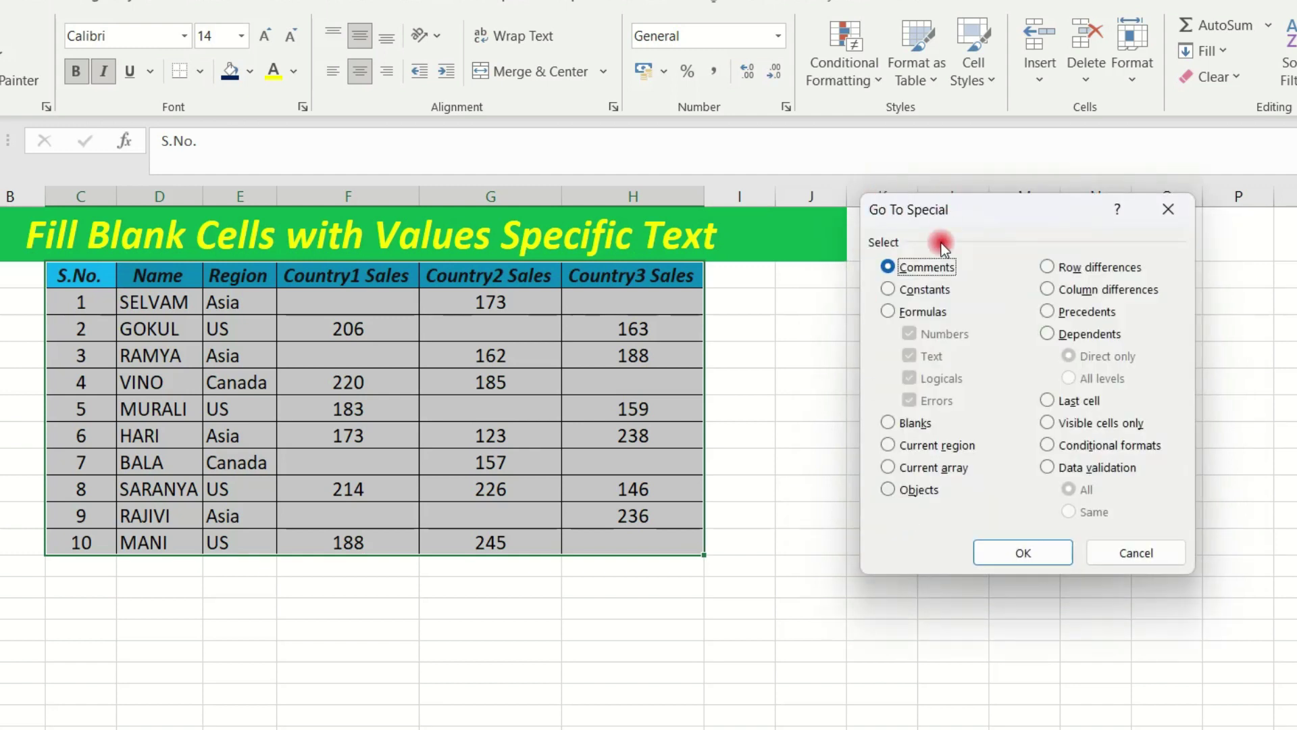
{"action": "left_click", "coordinate": [901, 424]}
{"action": "left_click", "coordinate": [1024, 548]}
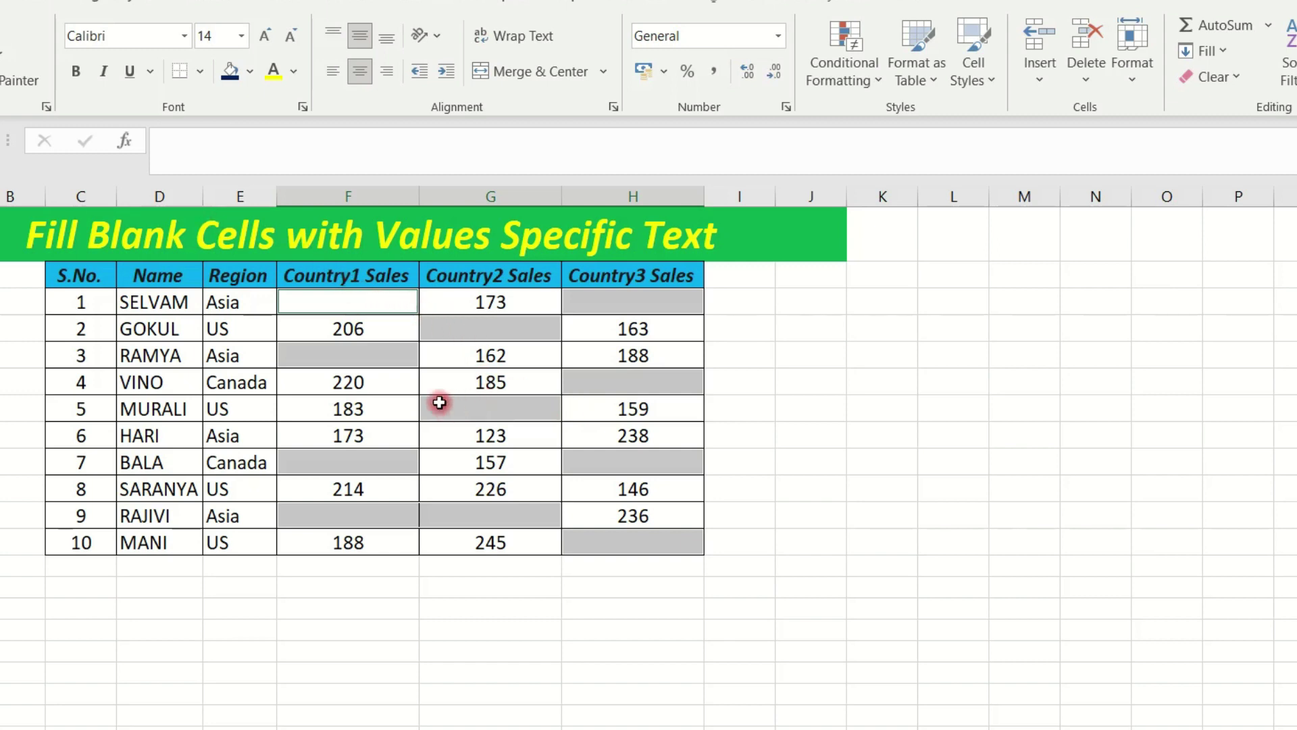
{"action": "type", "text": "NA"}
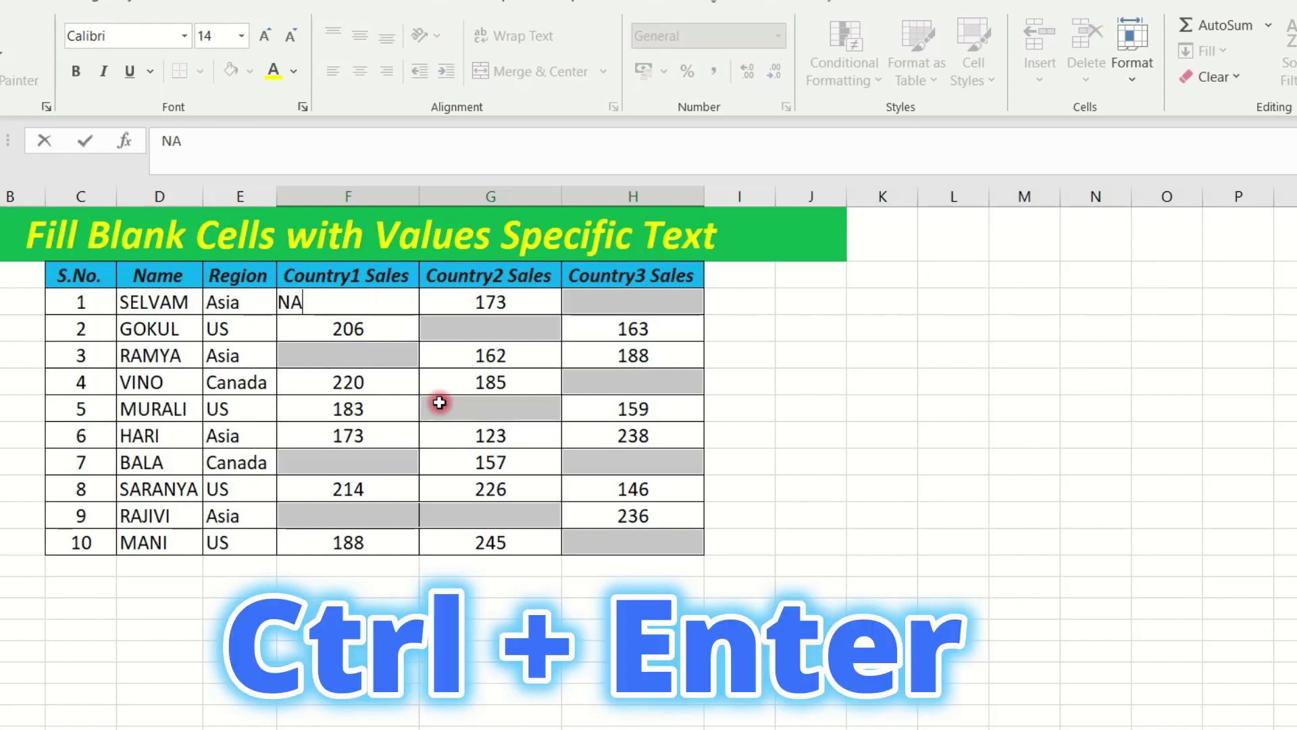
{"action": "key", "text": "ctrl+Return"}
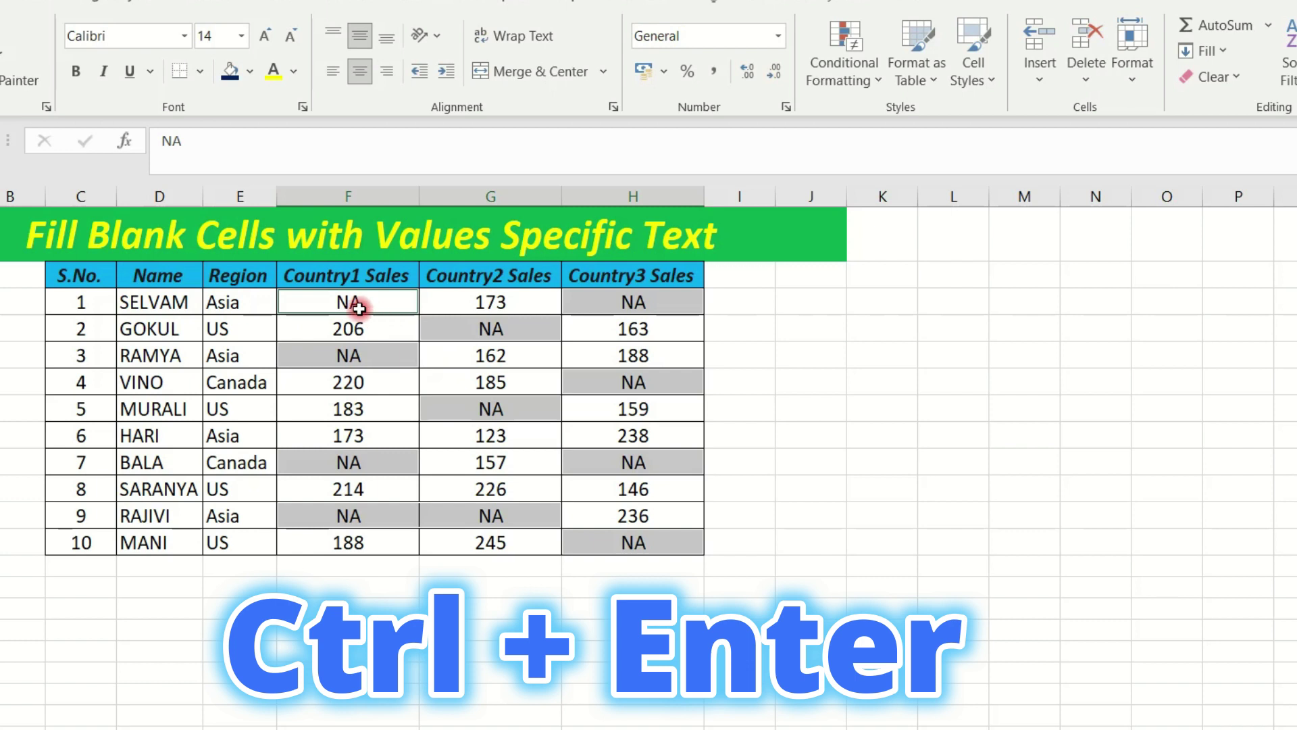